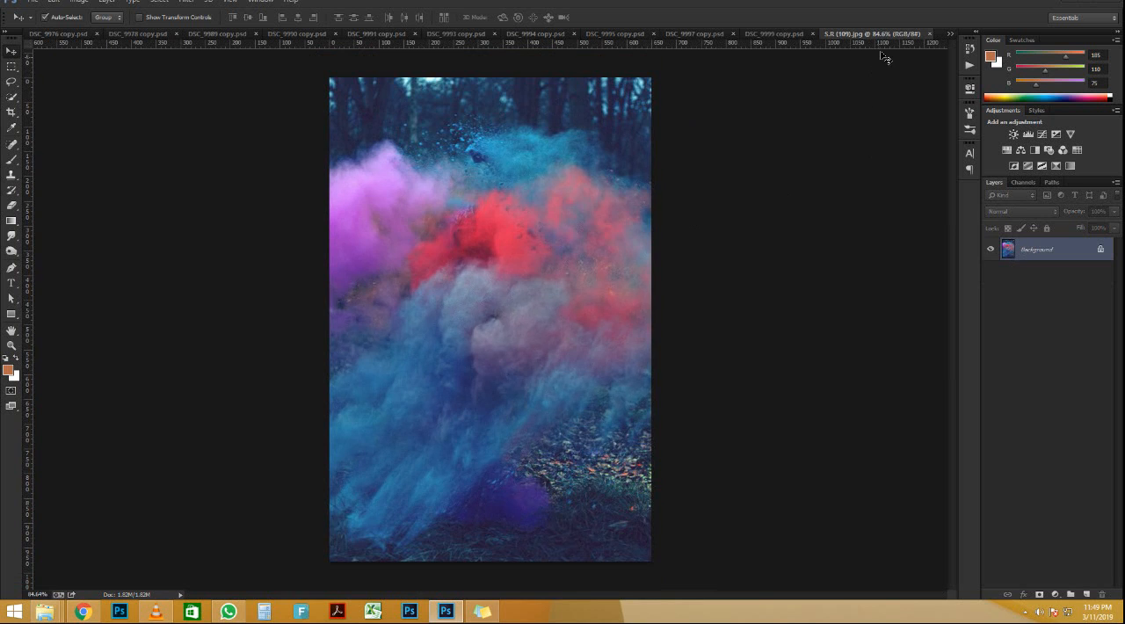
# Step: Bring the man's cut-out from the untitled-3-3.jpg document into S.R (109).jpg as a new layer
pyautogui.click(951, 36)
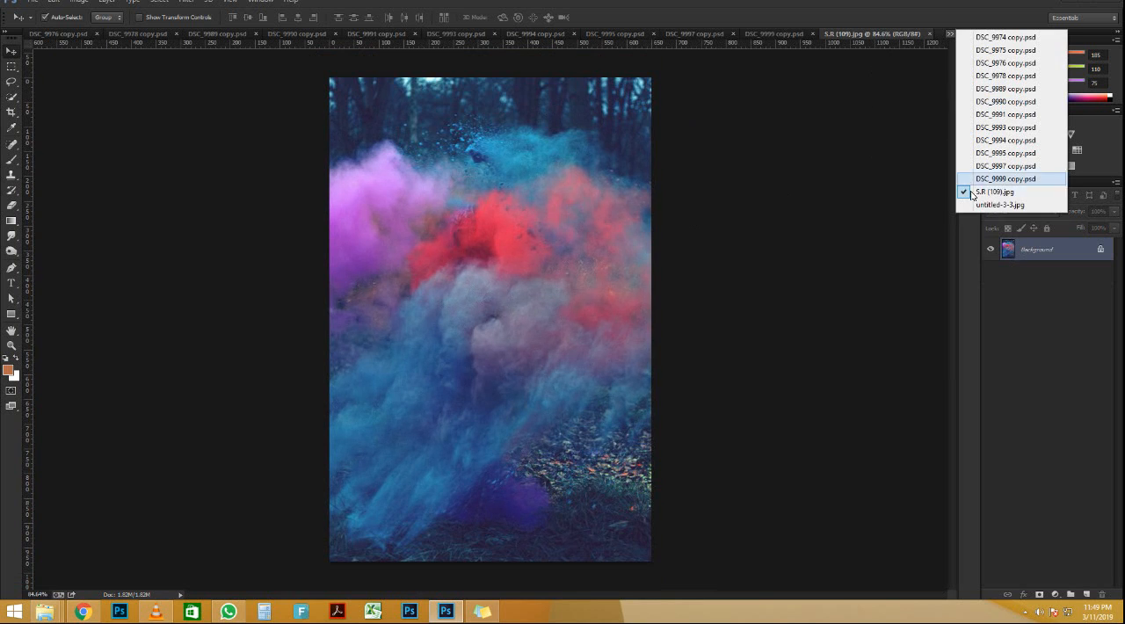
pyautogui.click(966, 204)
pyautogui.moveTo(678, 211); pyautogui.dragTo(519, 308)
# Step: Scale the man's layer down to about 29% with Free Transform
pyautogui.hotkey('ctrl', 't')
pyautogui.scroll(-5, 668, 173)
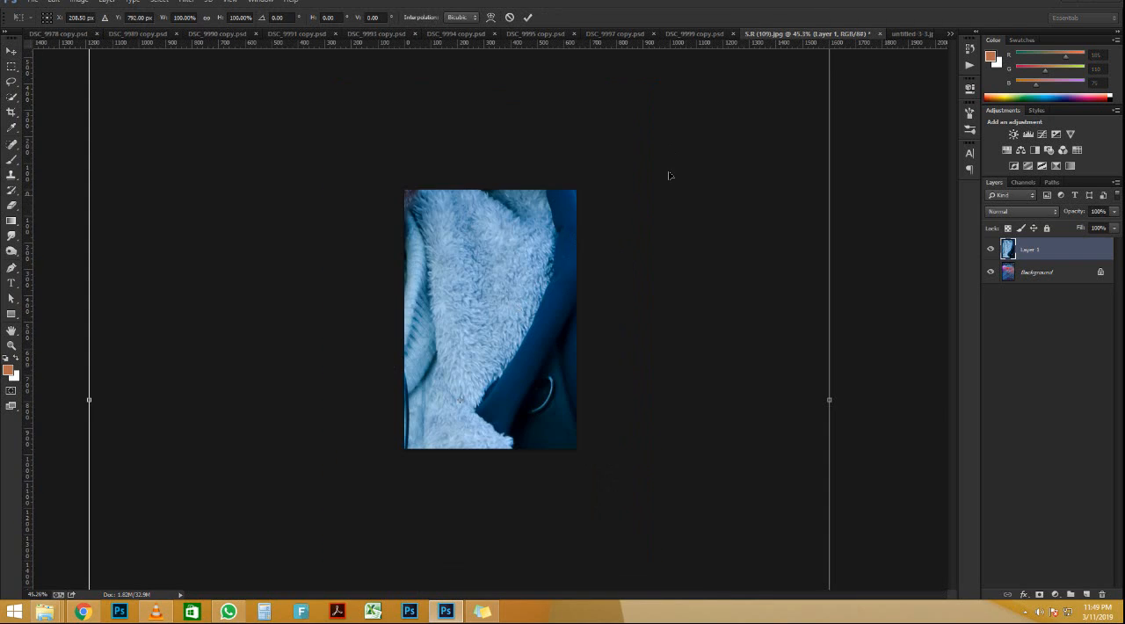
pyautogui.moveTo(696, 91); pyautogui.dragTo(508, 215)
pyautogui.scroll(3, 505, 366)
pyautogui.scroll(3, 505, 365)
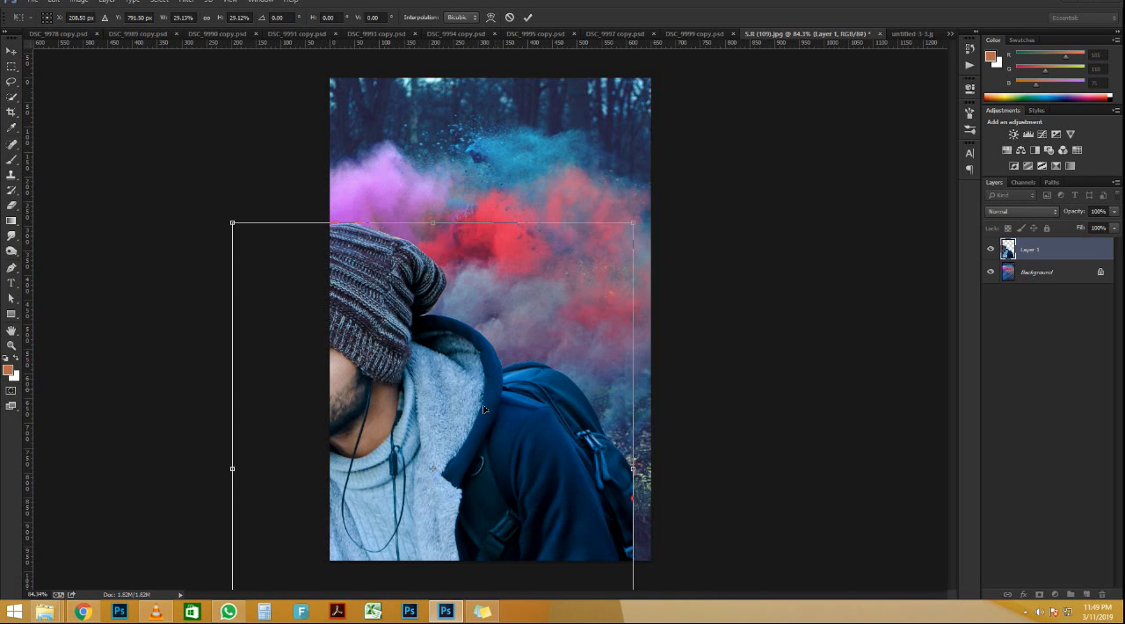
# Step: Move the man up over the smoke background, shrink him further to fit the canvas width, and apply the transform
pyautogui.moveTo(480, 401); pyautogui.dragTo(541, 166)
pyautogui.scroll(2, 585, 384)
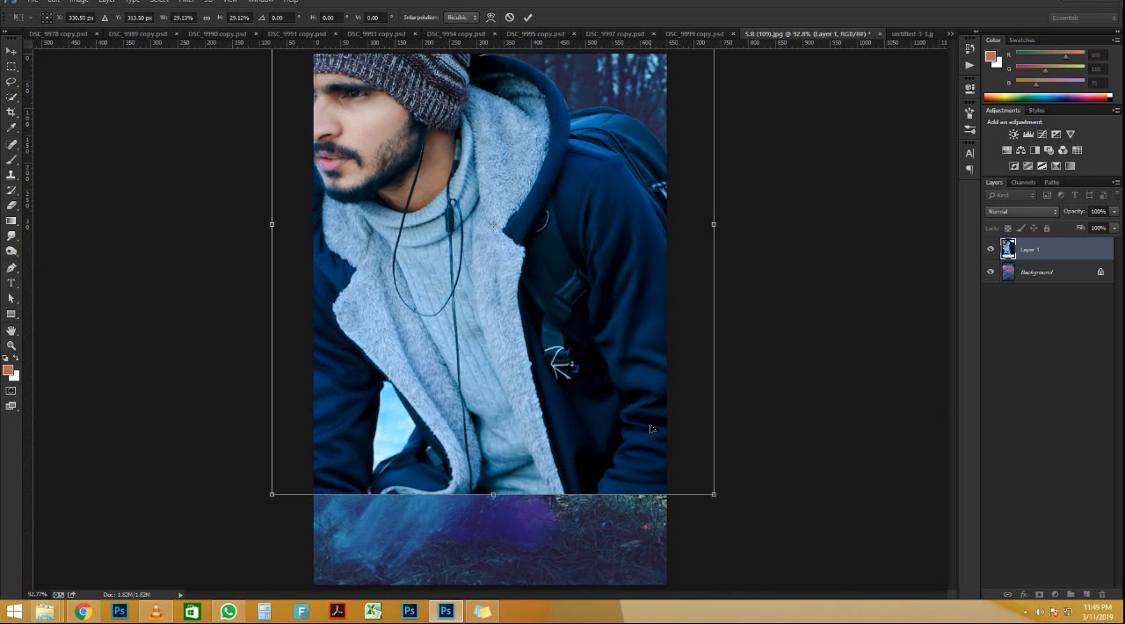
pyautogui.moveTo(728, 508); pyautogui.dragTo(652, 458)
pyautogui.moveTo(514, 215); pyautogui.dragTo(517, 240)
pyautogui.press('Return')
pyautogui.scroll(-4, 427, 248)
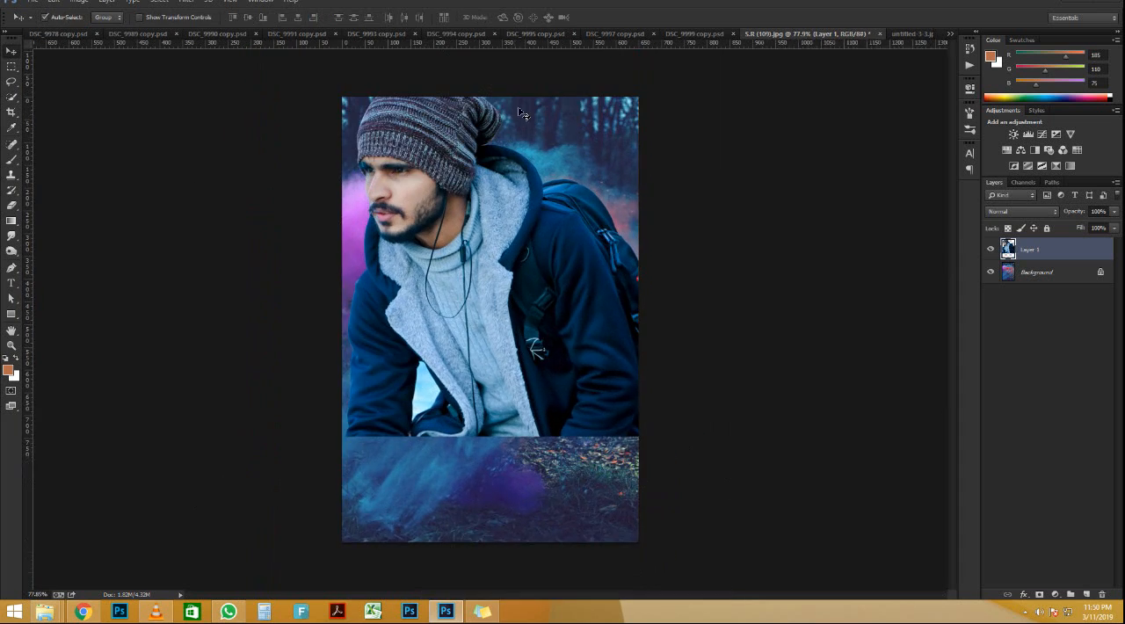
# Step: Scale the man's layer to about 83% and move it down so the whole hat sits inside the canvas
pyautogui.scroll(4, 508, 209)
pyautogui.hotkey('ctrl', 't')
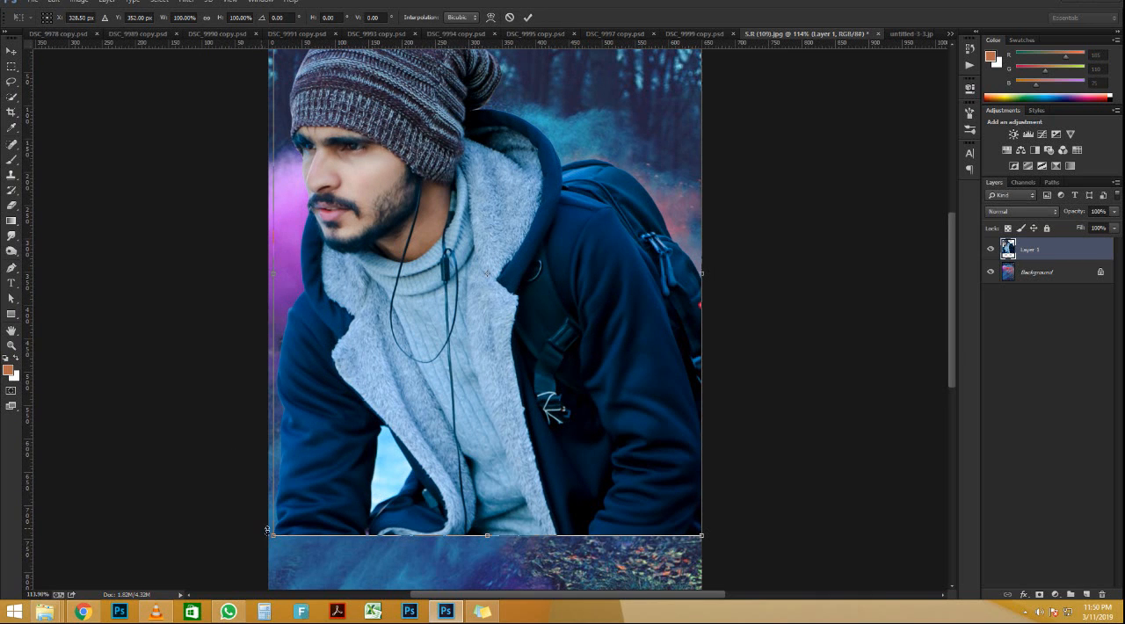
pyautogui.moveTo(290, 522); pyautogui.dragTo(345, 449)
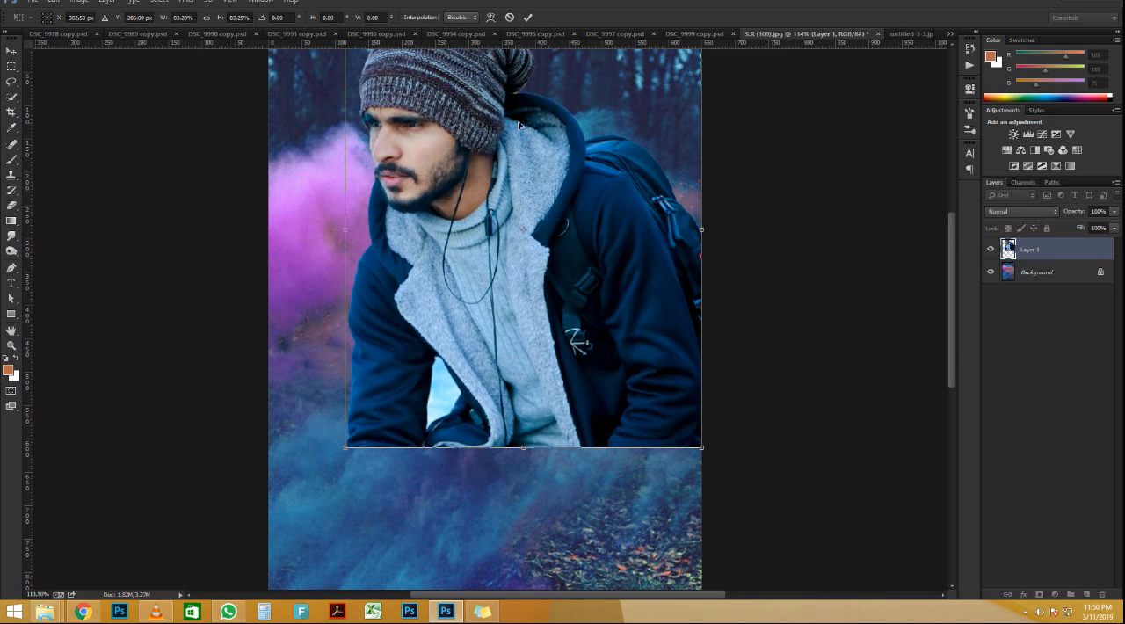
pyautogui.moveTo(519, 101); pyautogui.dragTo(519, 170)
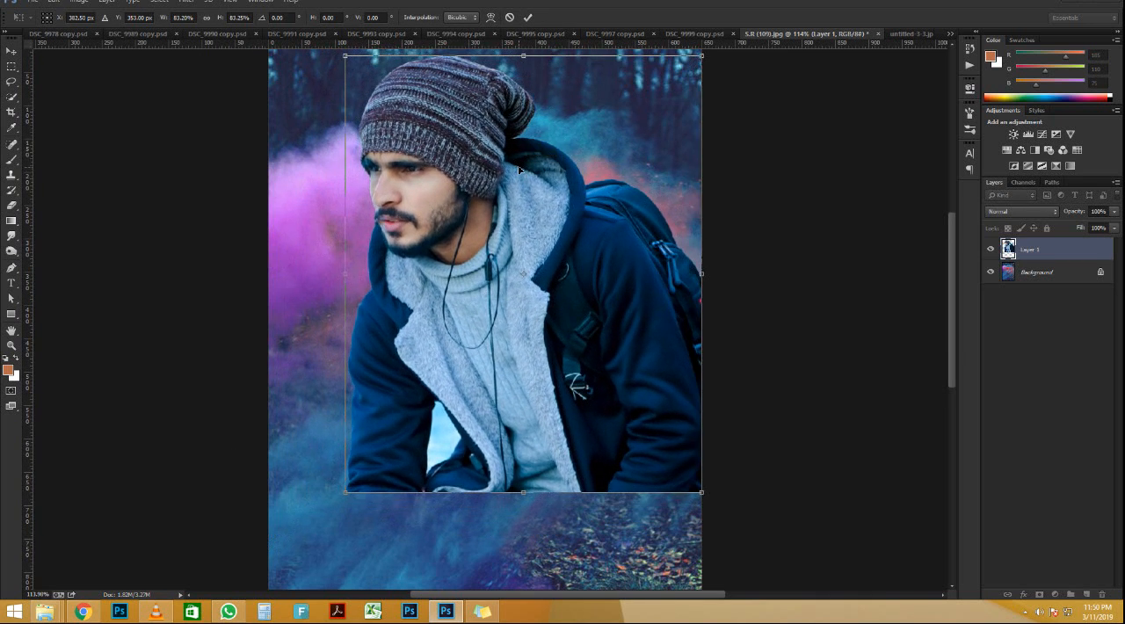
pyautogui.press('Return')
pyautogui.scroll(-5, 497, 210)
pyautogui.scroll(3, 494, 212)
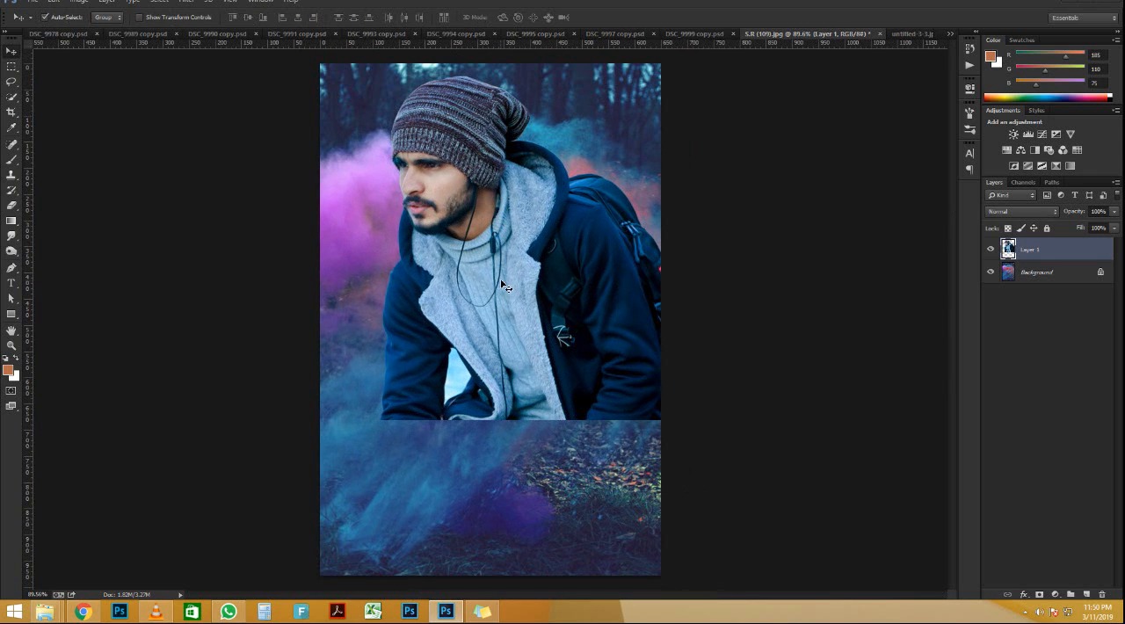
# Step: Erase the hard lower edge of the man's layer with a soft 400 px eraser so he blends into the smoke
pyautogui.press('e')
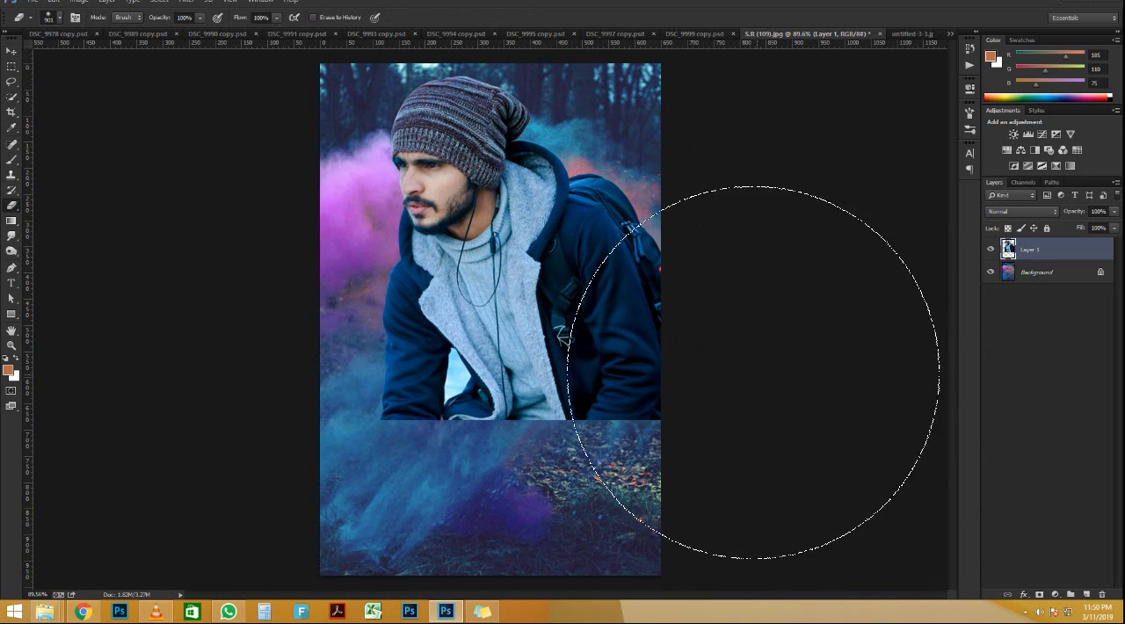
pyautogui.press('[')
pyautogui.press('[')
pyautogui.press('[')
pyautogui.press('[')
pyautogui.press('[')
pyautogui.press('[')
pyautogui.moveTo(330, 422)
pyautogui.mouseDown()
pyautogui.moveTo(429, 474)
pyautogui.moveTo(390, 475)
pyautogui.moveTo(432, 489)
pyautogui.moveTo(572, 495)
pyautogui.moveTo(397, 493)
pyautogui.moveTo(351, 505)
pyautogui.moveTo(676, 513)
pyautogui.moveTo(751, 465)
pyautogui.moveTo(654, 494)
pyautogui.moveTo(681, 481)
pyautogui.moveTo(757, 370)
pyautogui.moveTo(777, 243)
pyautogui.moveTo(749, 359)
pyautogui.moveTo(715, 371)
pyautogui.moveTo(740, 290)
pyautogui.moveTo(689, 405)
pyautogui.moveTo(570, 508)
pyautogui.mouseUp()
pyautogui.scroll(-4, 447, 416)
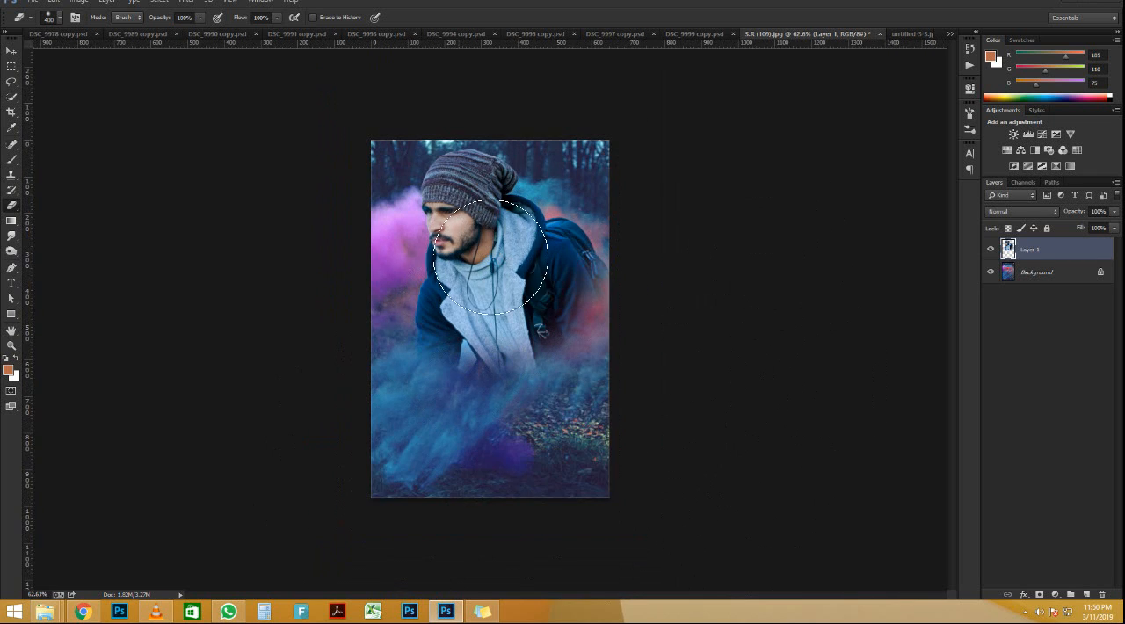
pyautogui.scroll(5, 511, 216)
pyautogui.scroll(-1, 515, 221)
pyautogui.press('v')
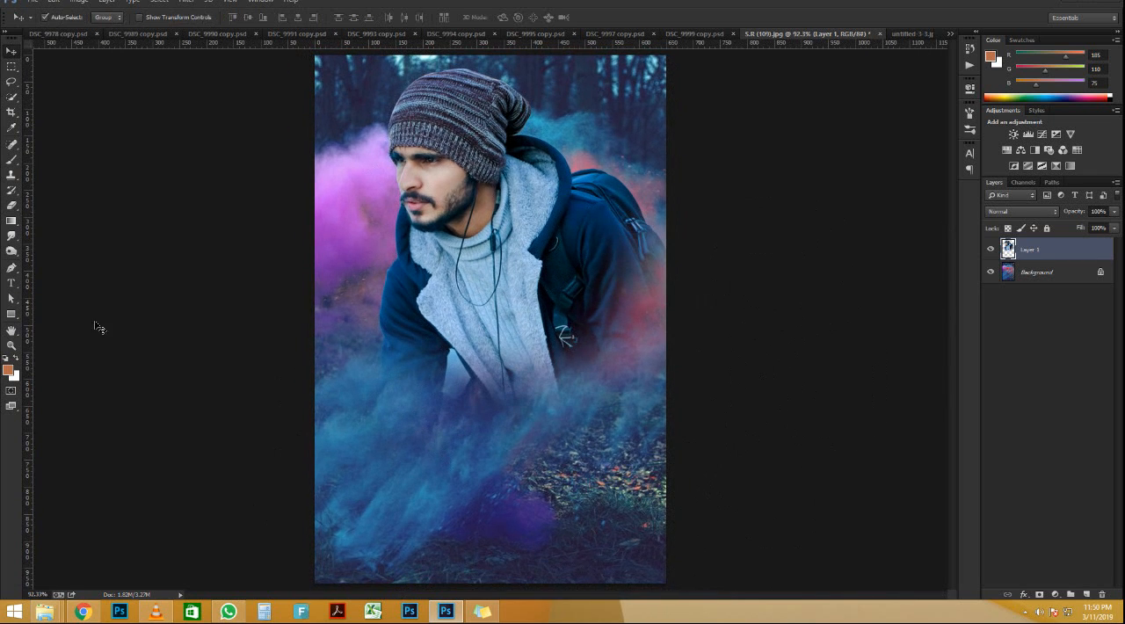
# Step: Switch to File Explorer and open the bhart png folder inside Race 3 Poster editing on the desktop
pyautogui.moveTo(56, 608)
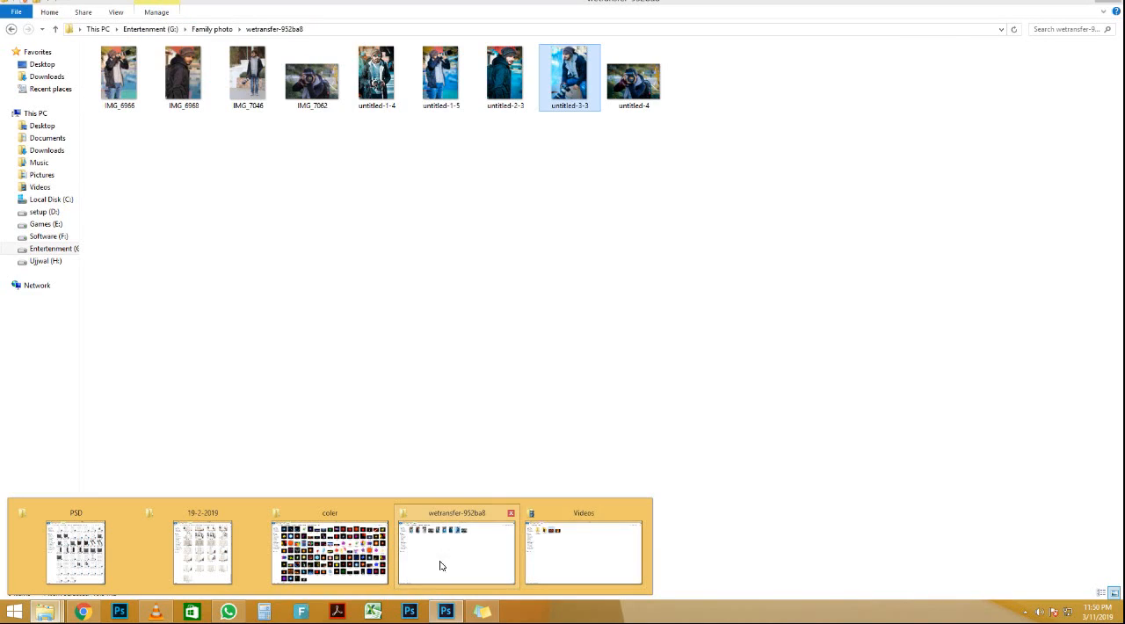
pyautogui.click(457, 560)
pyautogui.press('BackSpace')
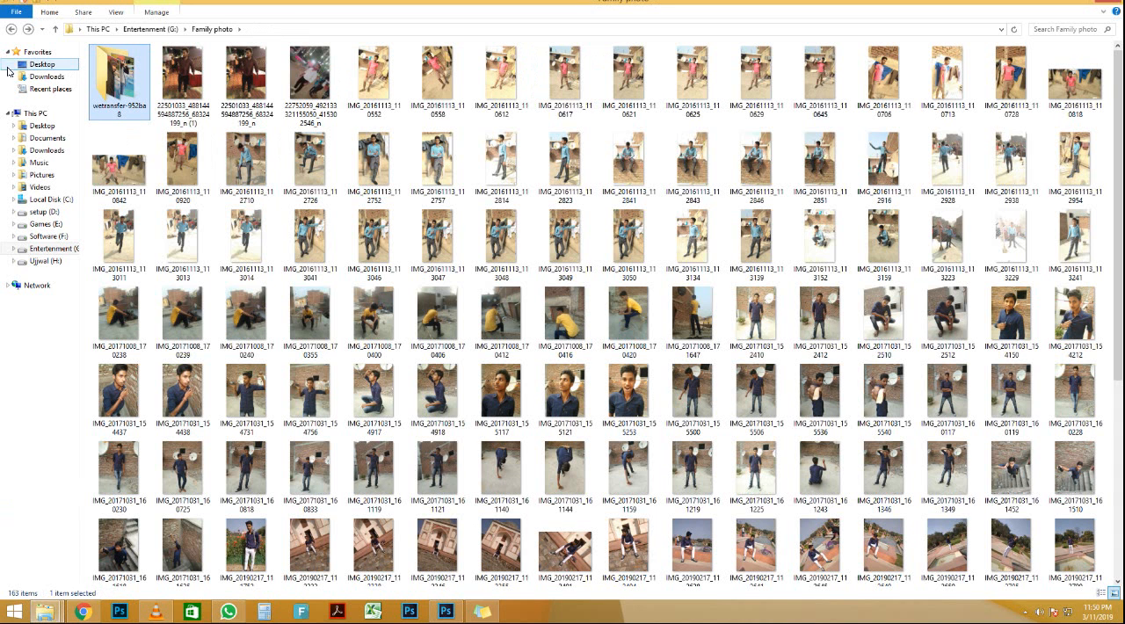
pyautogui.click(41, 65)
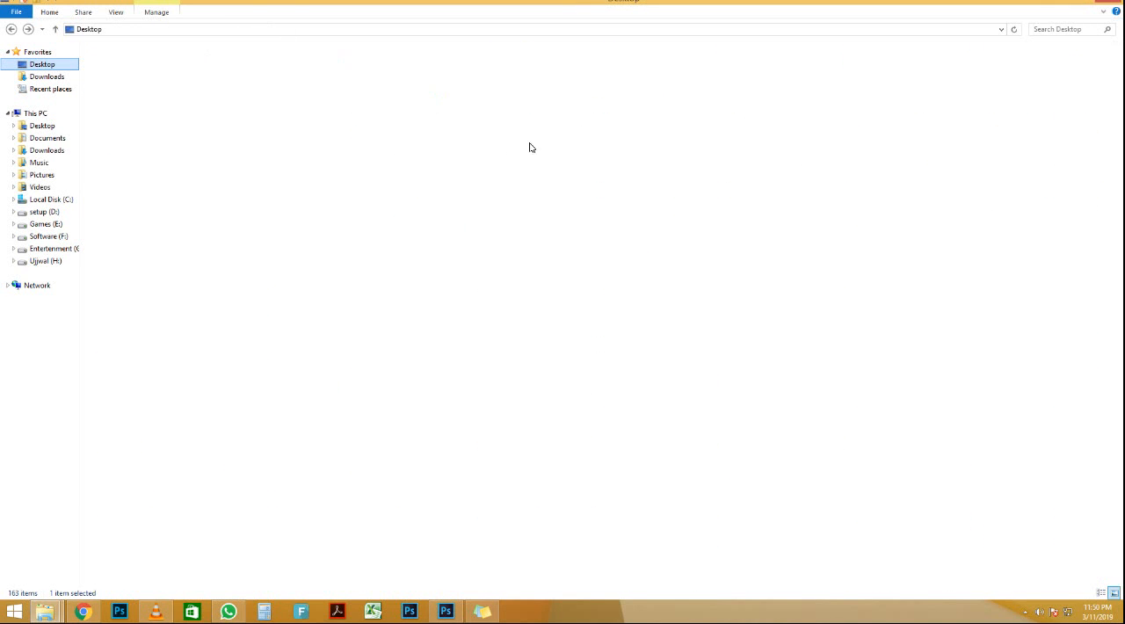
pyautogui.press('r')
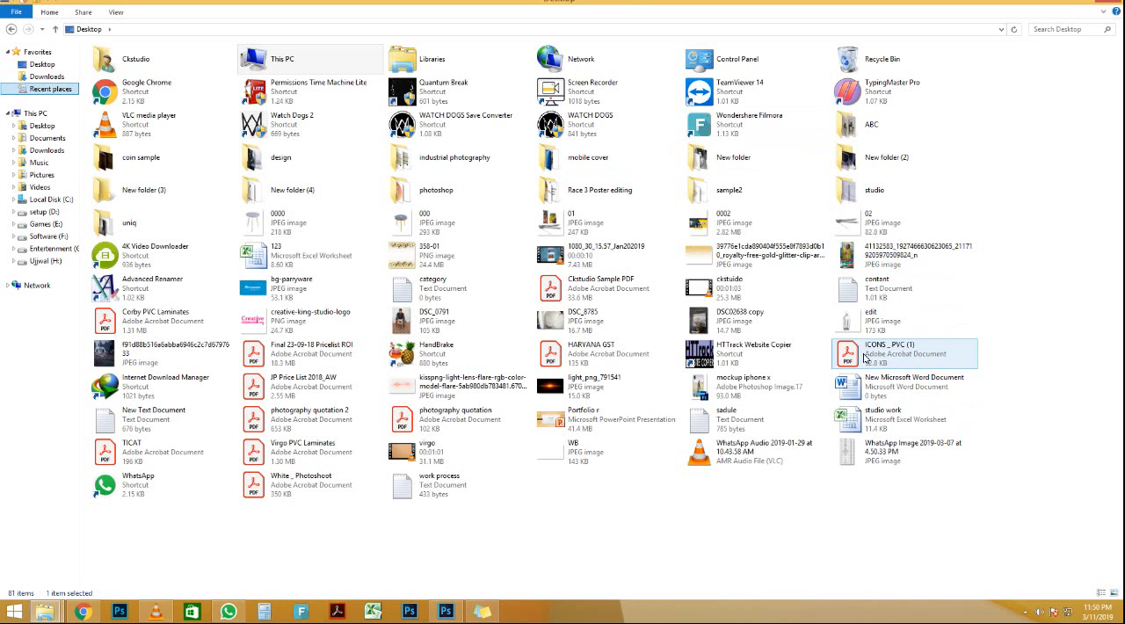
pyautogui.doubleClick(623, 195)
pyautogui.doubleClick(139, 74)
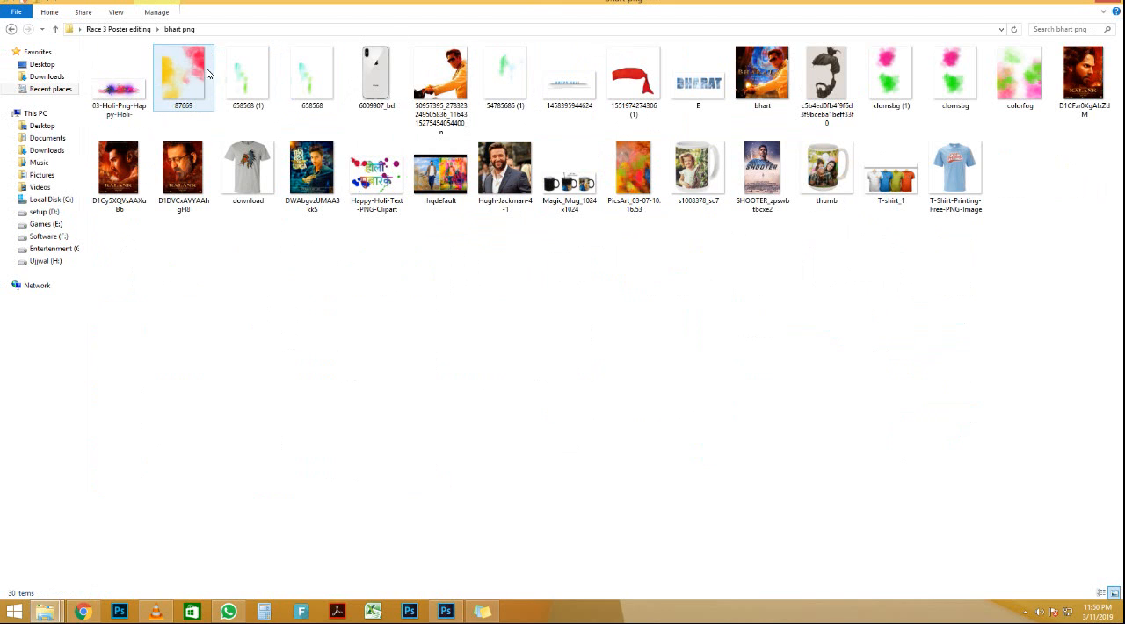
# Step: Place the 87669 powder image in the Photoshop document and scale it to about 222% so it covers the canvas
pyautogui.moveTo(178, 68); pyautogui.dragTo(484, 357)
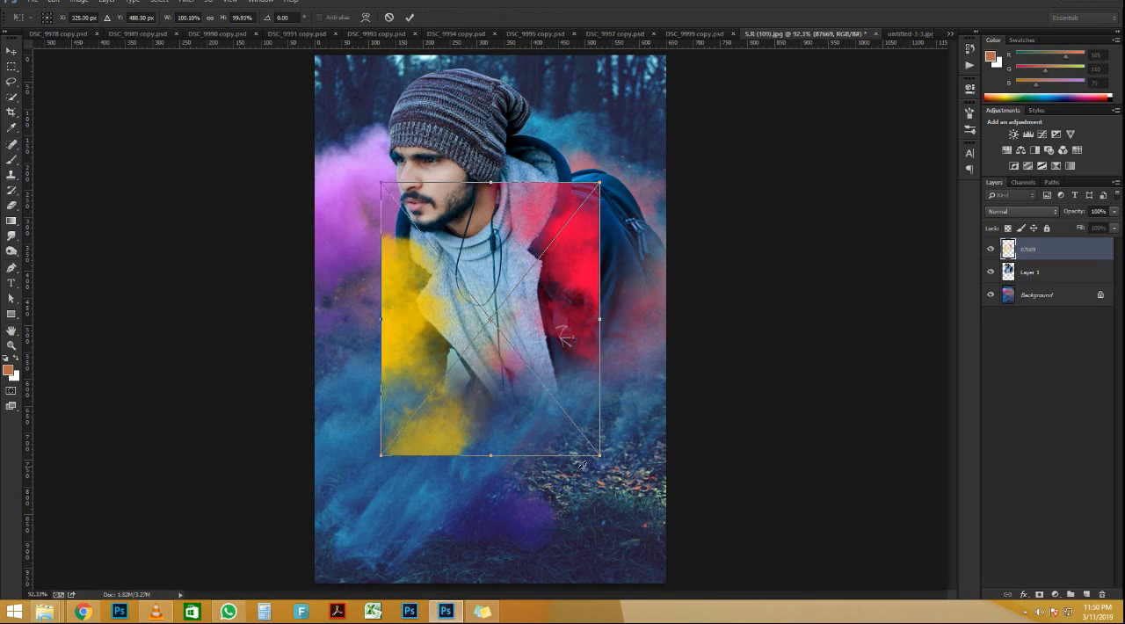
pyautogui.moveTo(596, 455); pyautogui.dragTo(745, 610)
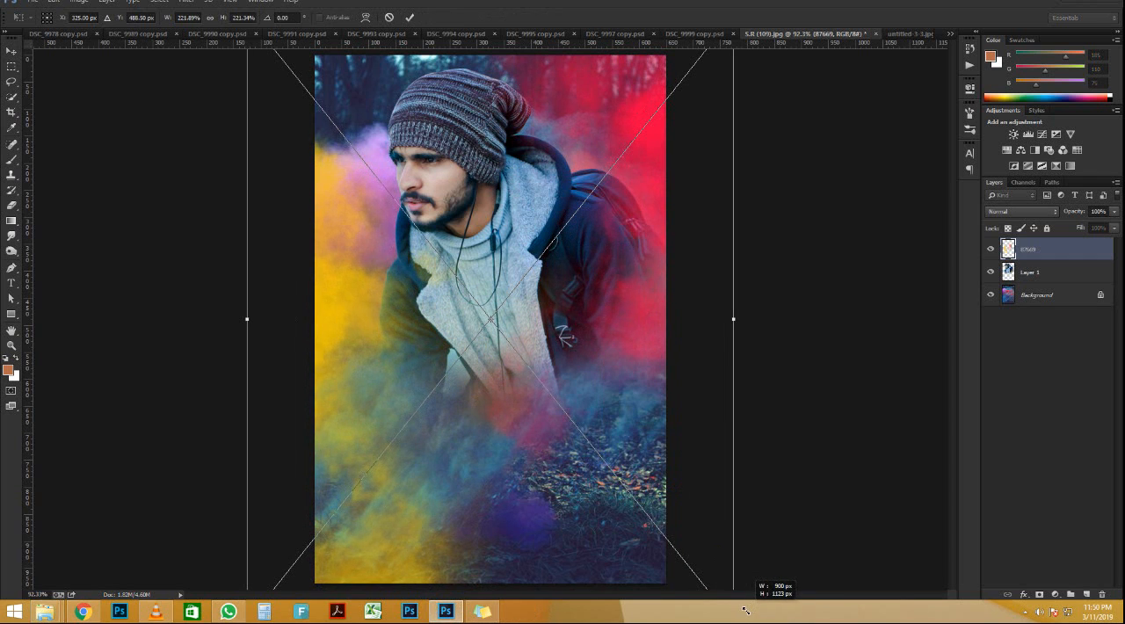
pyautogui.press('Return')
pyautogui.scroll(-1, 541, 292)
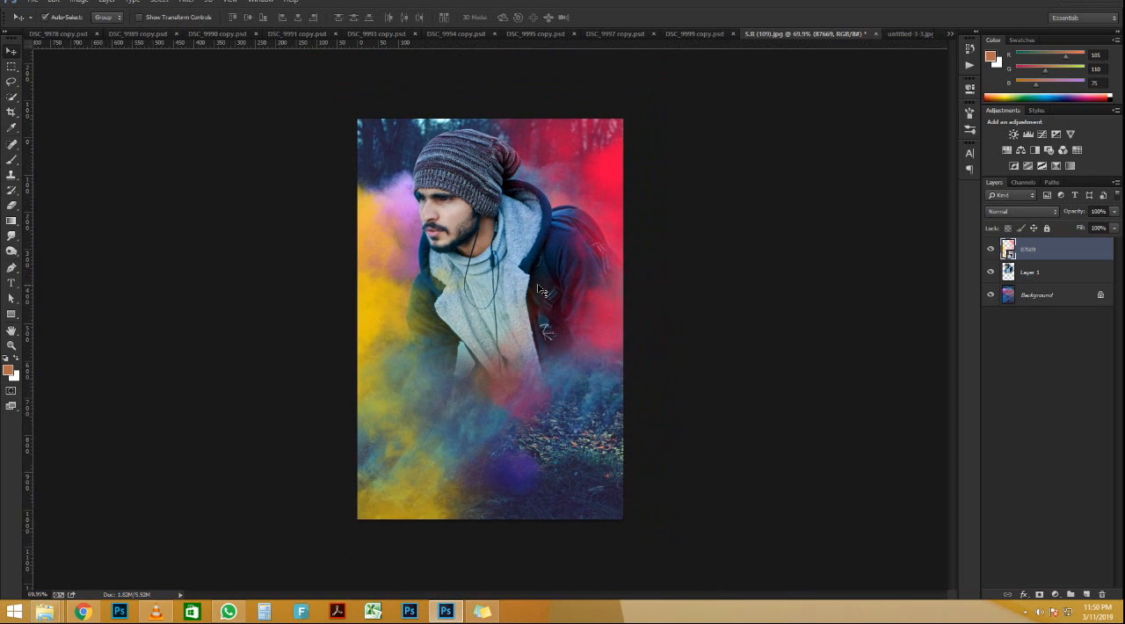
pyautogui.scroll(1, 540, 292)
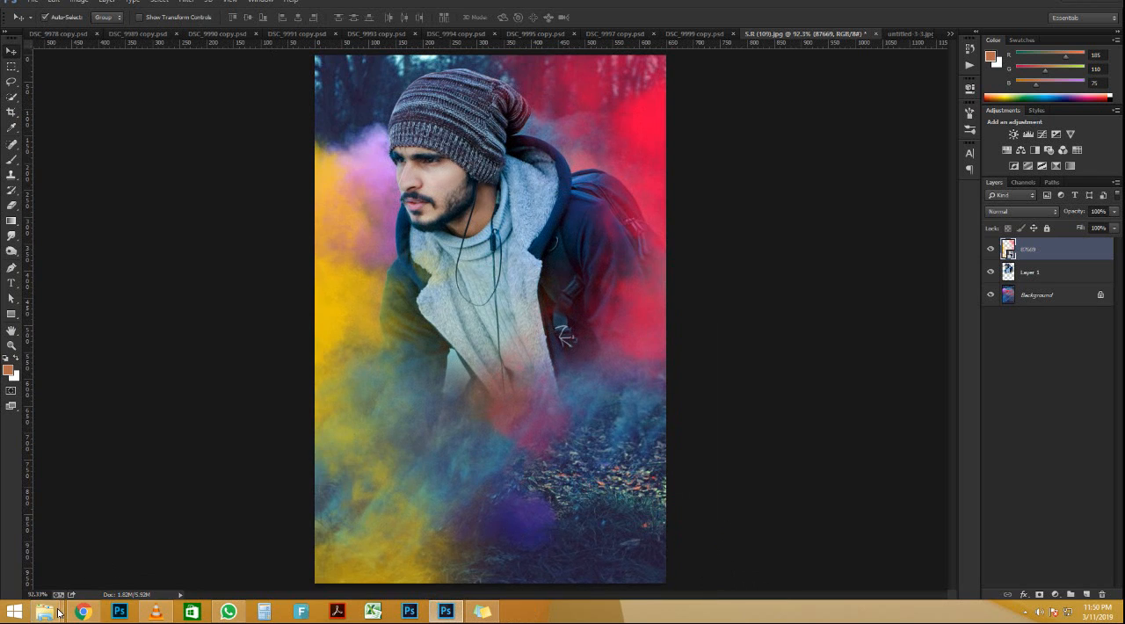
# Step: Place the 658568 (1) green powder image from the bhart png folder into the Photoshop document
pyautogui.moveTo(46, 612)
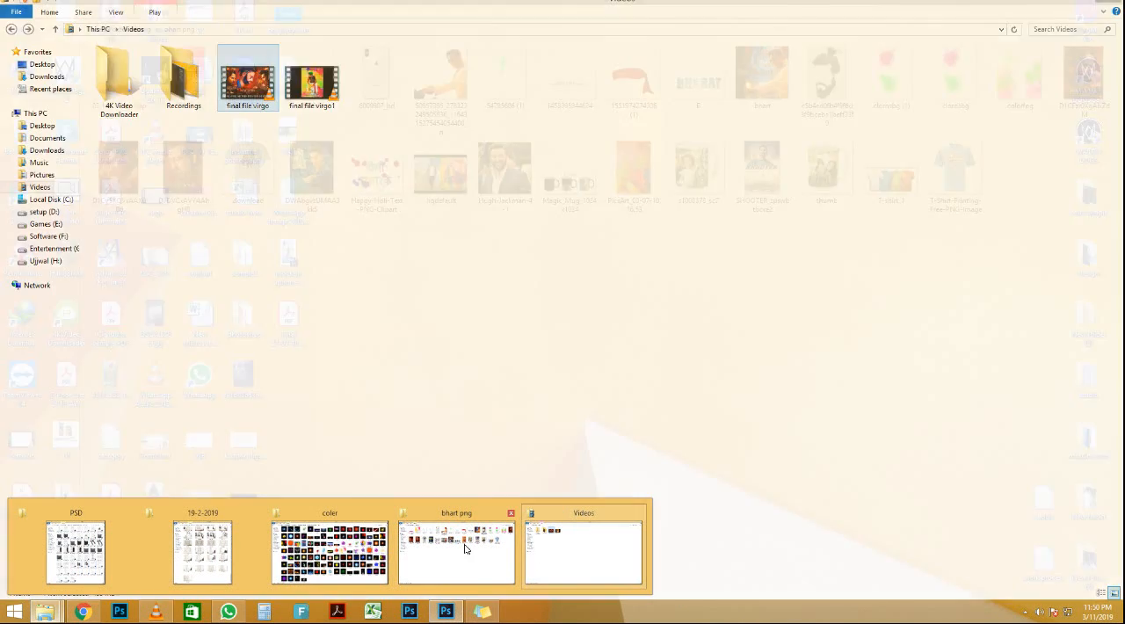
pyautogui.click(455, 549)
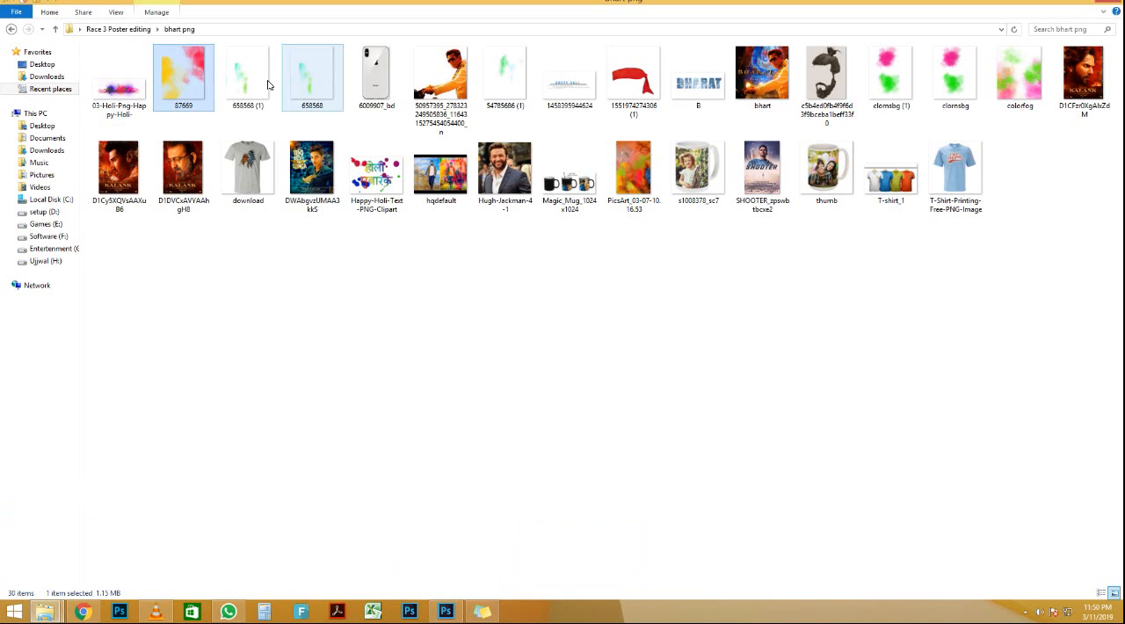
pyautogui.moveTo(250, 79); pyautogui.dragTo(446, 610)
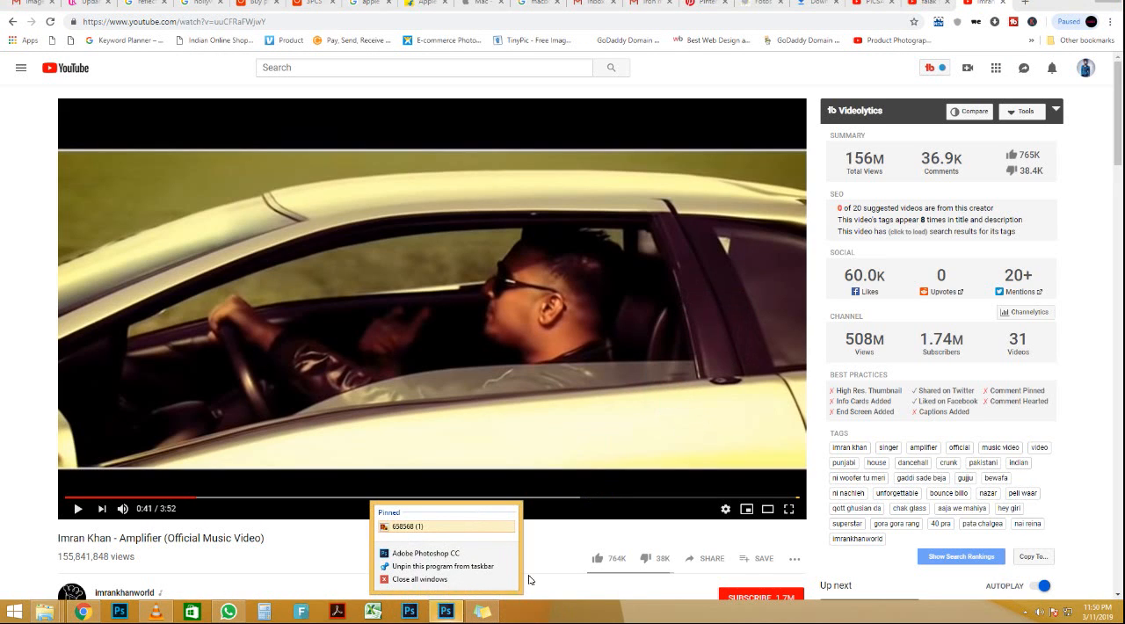
pyautogui.click(1077, 6)
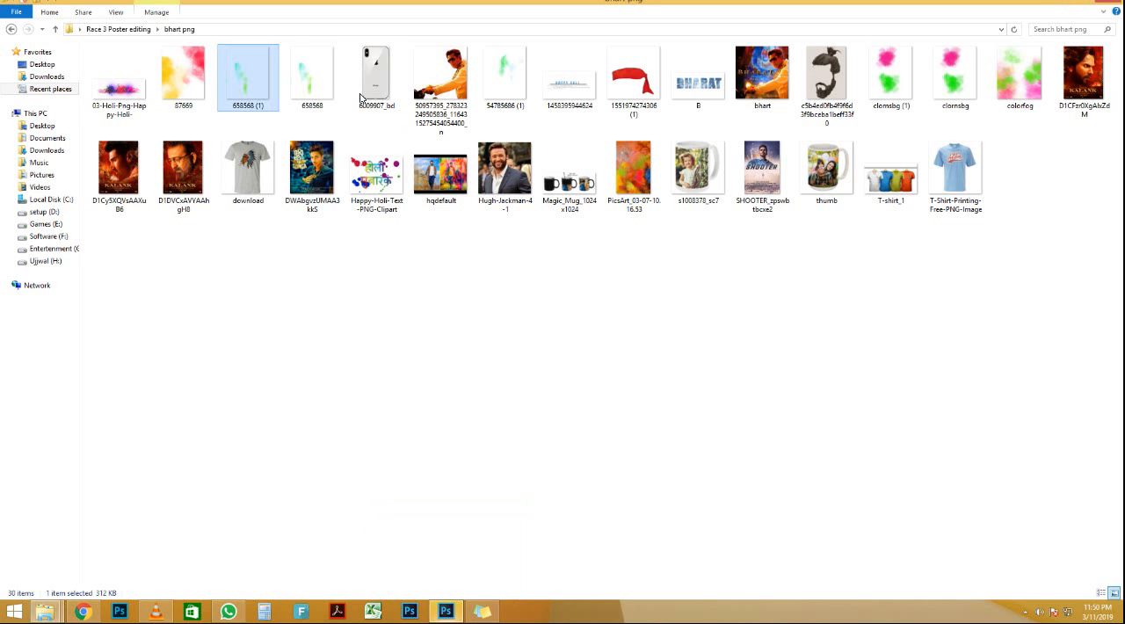
pyautogui.moveTo(250, 73); pyautogui.dragTo(490, 323)
pyautogui.press('Return')
# Step: Scale the green powder image to about 137% and move it over the man's cheek and jacket
pyautogui.moveTo(597, 452); pyautogui.dragTo(639, 504)
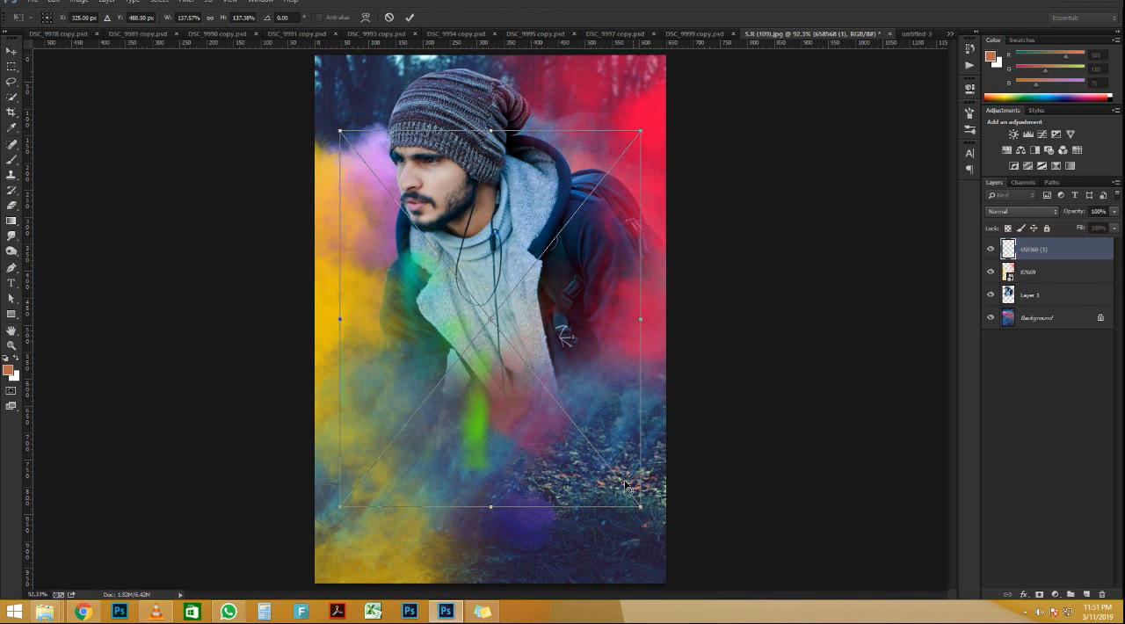
pyautogui.moveTo(525, 357); pyautogui.dragTo(565, 266)
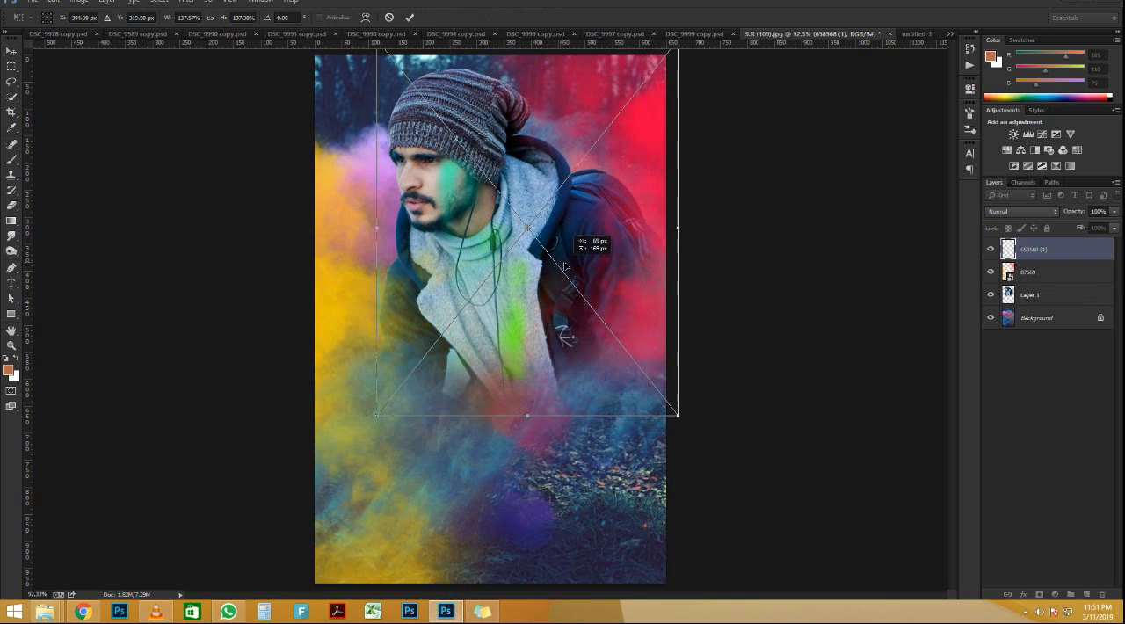
pyautogui.press('Return')
pyautogui.scroll(-2, 500, 224)
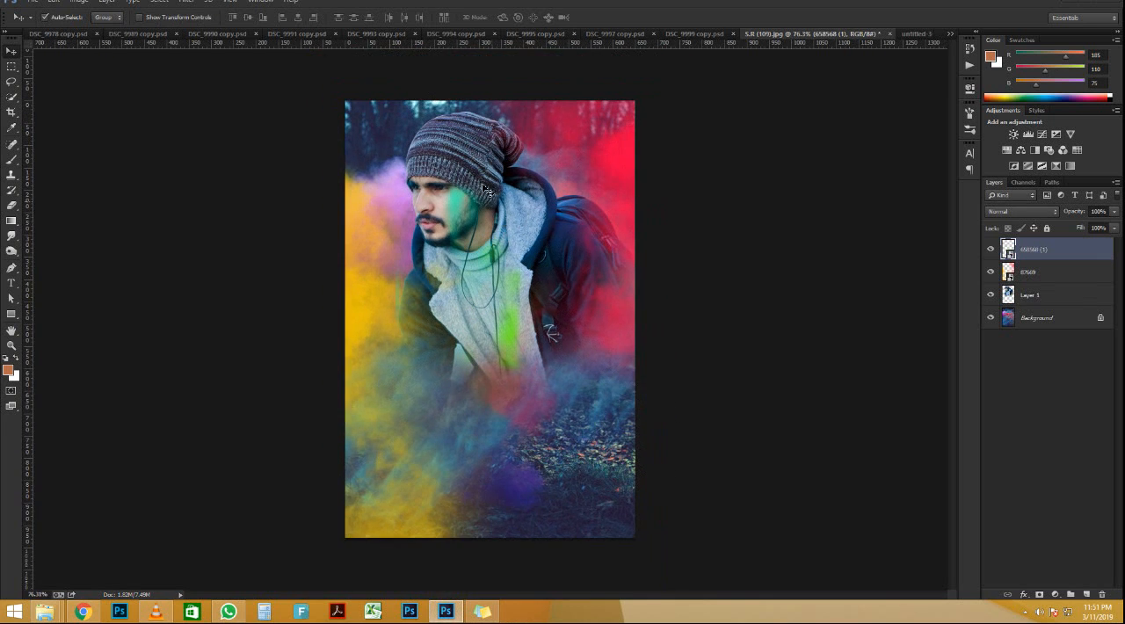
pyautogui.scroll(1, 483, 184)
pyautogui.scroll(1, 483, 186)
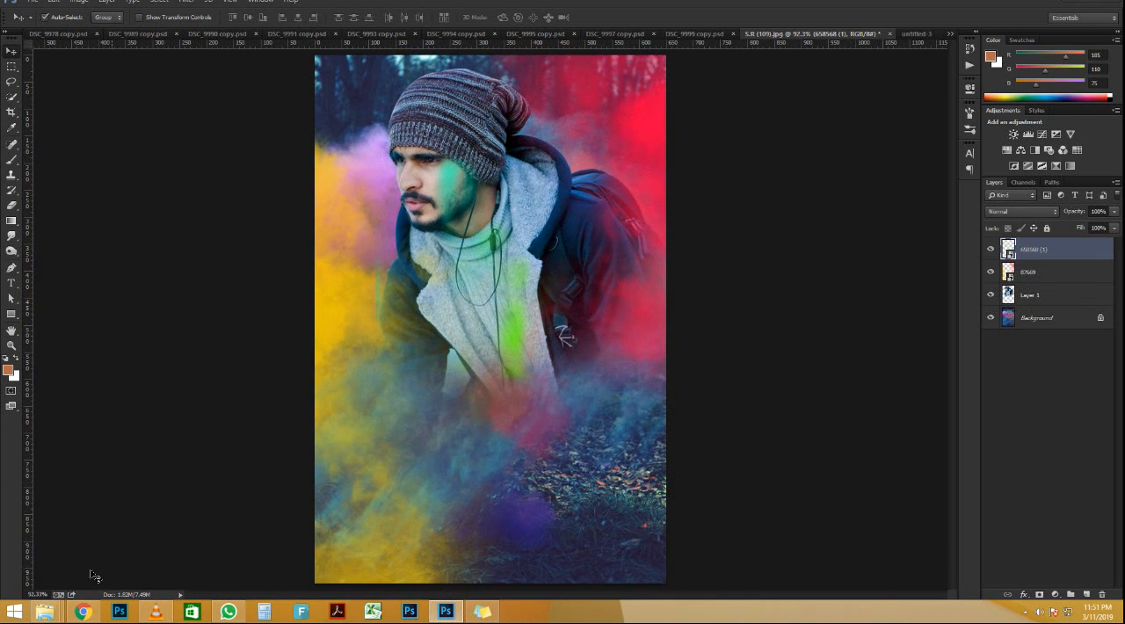
# Step: Place the colorfog image from the bhart png folder in the Photoshop document and enlarge it to cover the canvas
pyautogui.moveTo(48, 612)
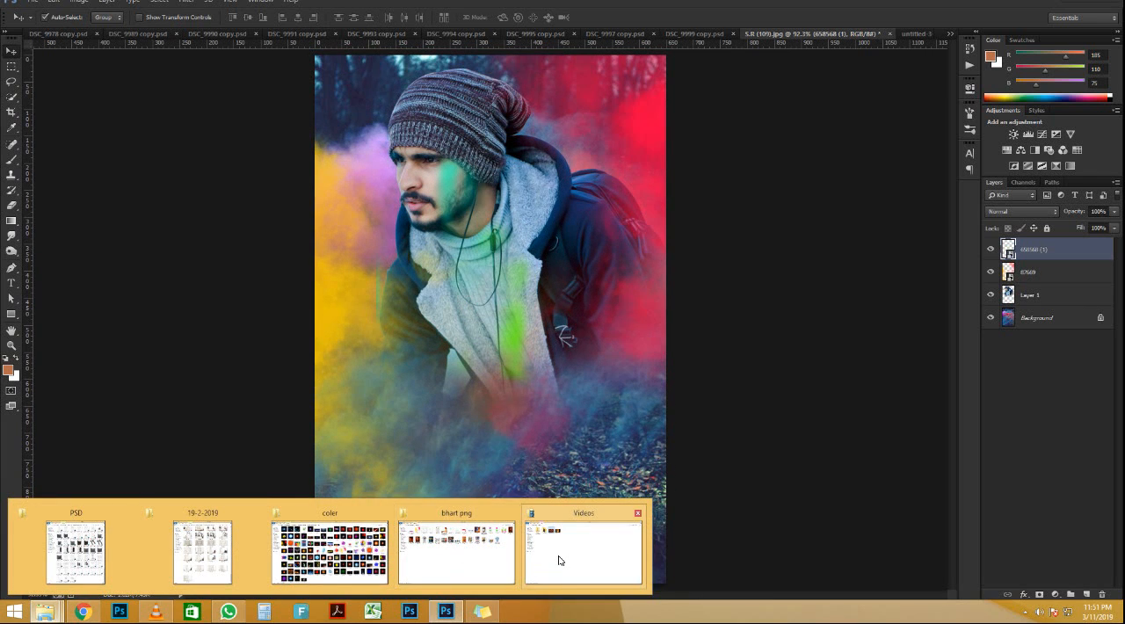
pyautogui.click(464, 551)
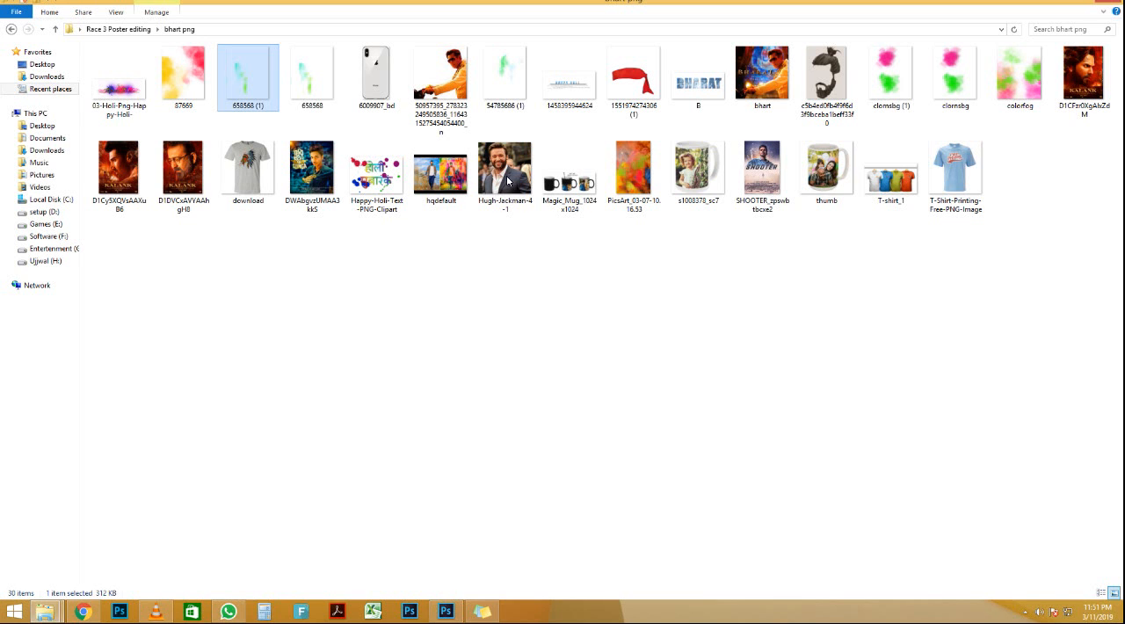
pyautogui.click(506, 77)
pyautogui.click(951, 98)
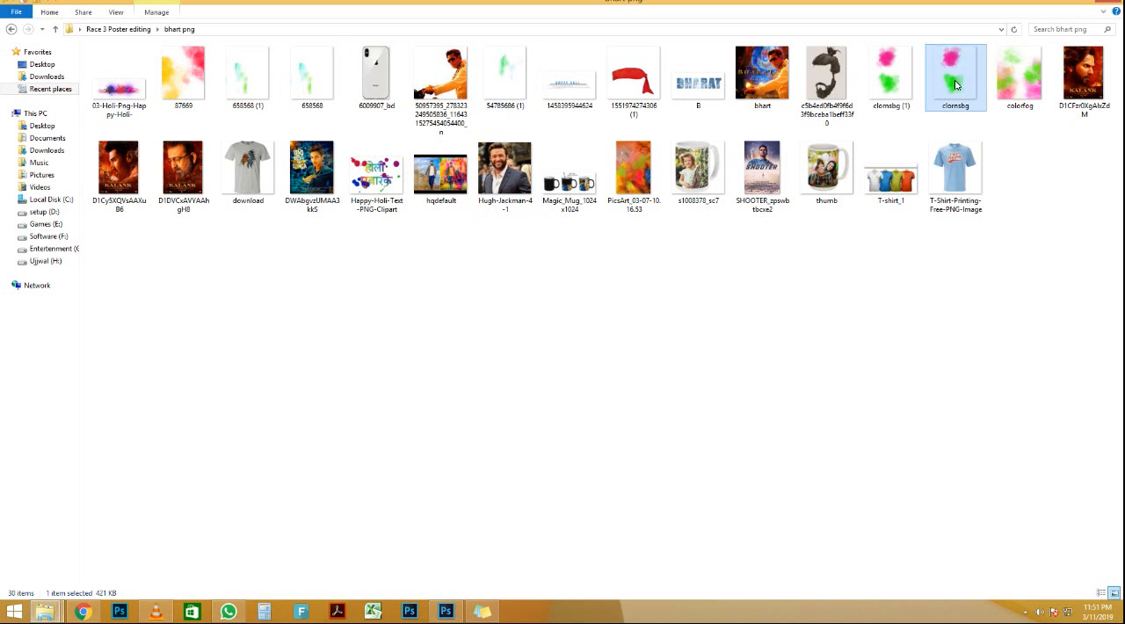
pyautogui.click(1012, 105)
pyautogui.moveTo(114, 618); pyautogui.dragTo(475, 299)
pyautogui.moveTo(615, 466); pyautogui.dragTo(728, 615)
pyautogui.press('Return')
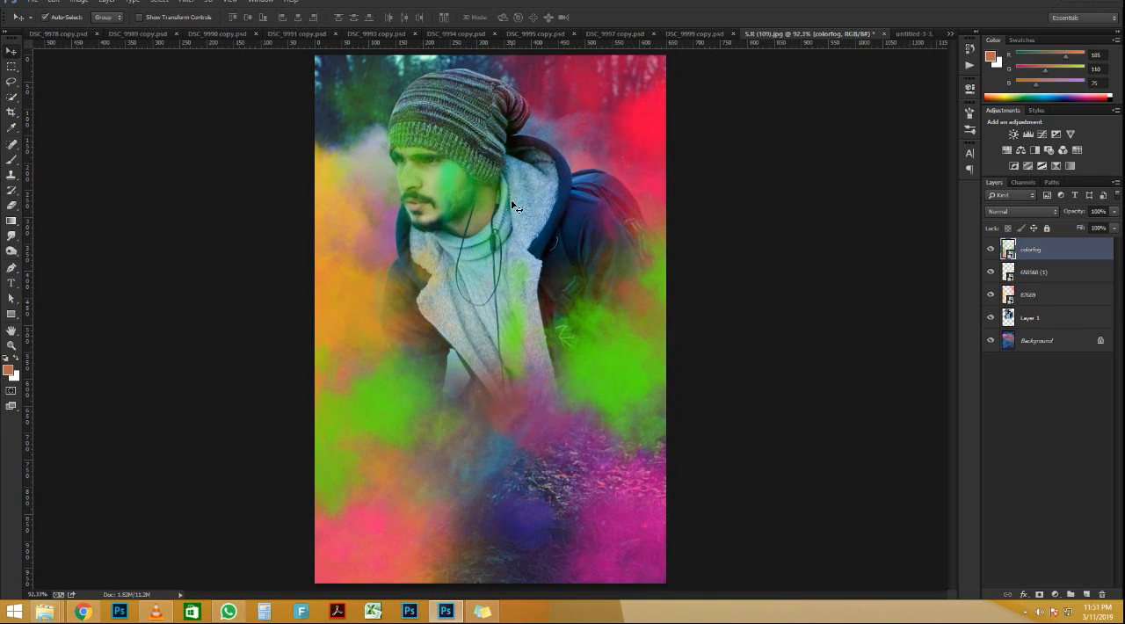
# Step: Rasterize the colorfog layer and erase its powder from the image's lower right and bottom areas and the man's jacket with a 400 px eraser
pyautogui.press('b')
pyautogui.click(501, 260)
pyautogui.click(558, 233)
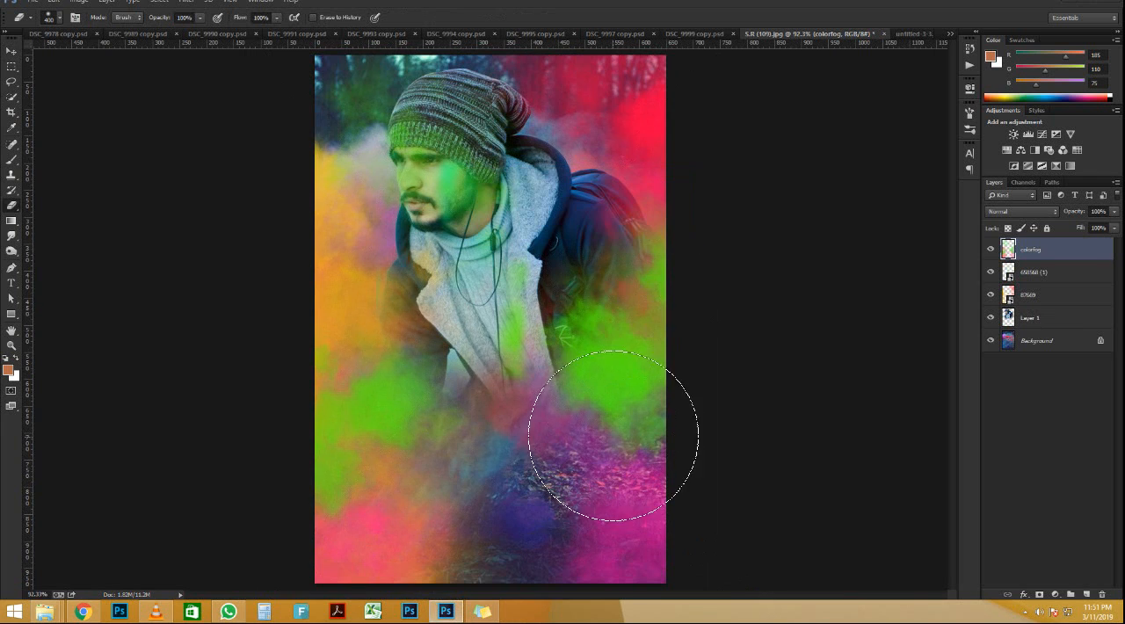
pyautogui.moveTo(613, 435); pyautogui.dragTo(707, 413)
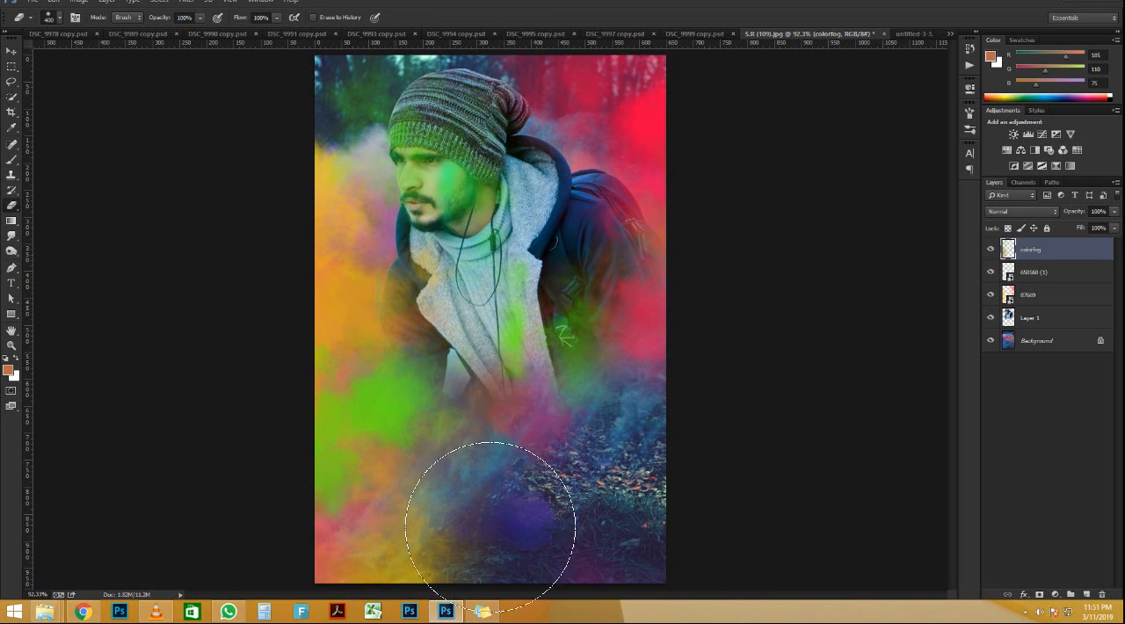
pyautogui.moveTo(630, 183); pyautogui.dragTo(593, 306)
pyautogui.moveTo(521, 142); pyautogui.dragTo(433, 100)
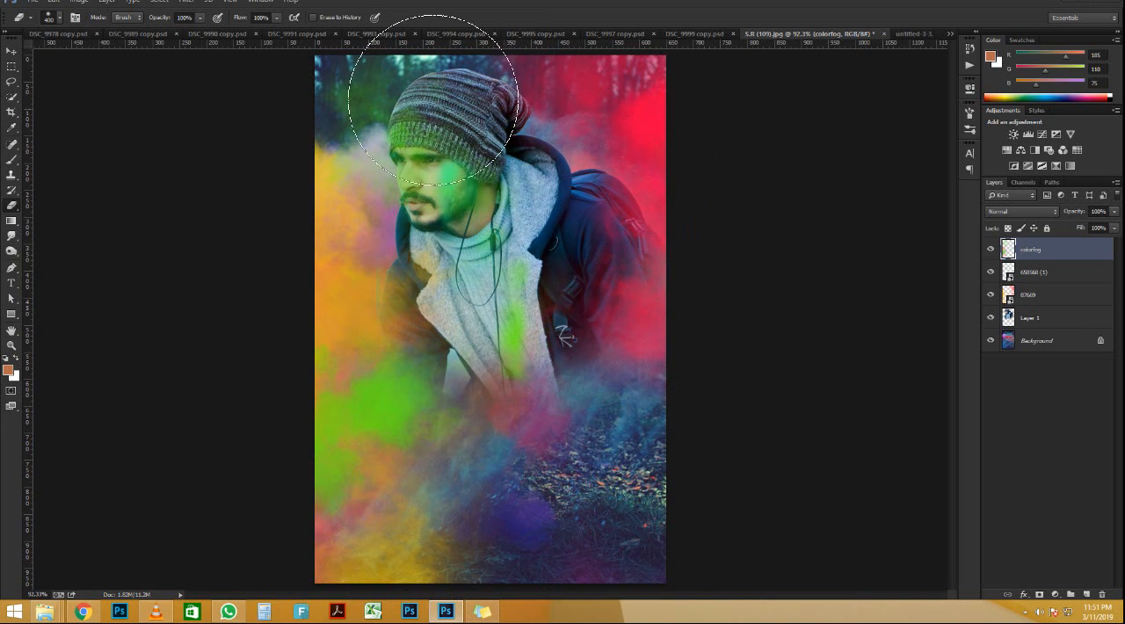
pyautogui.hotkey('ctrl', 'z')
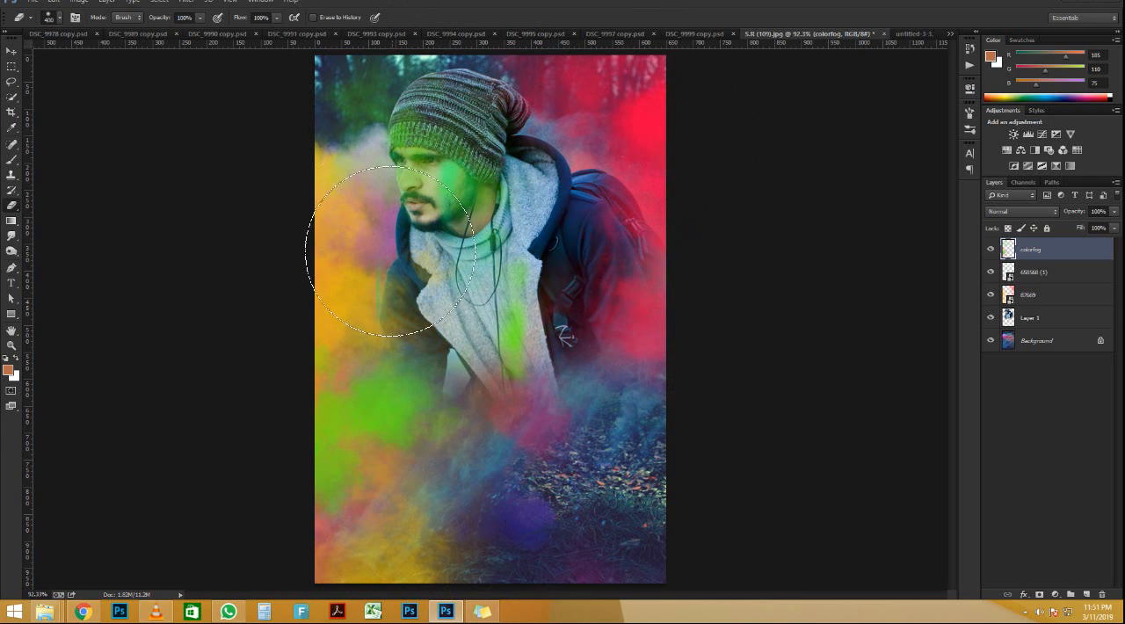
# Step: Set the eraser opacity to 48% and softly erase the colorfog over the man's face and the jacket's left side
pyautogui.moveTo(390, 251); pyautogui.dragTo(373, 207)
pyautogui.write('48')
pyautogui.press('Return')
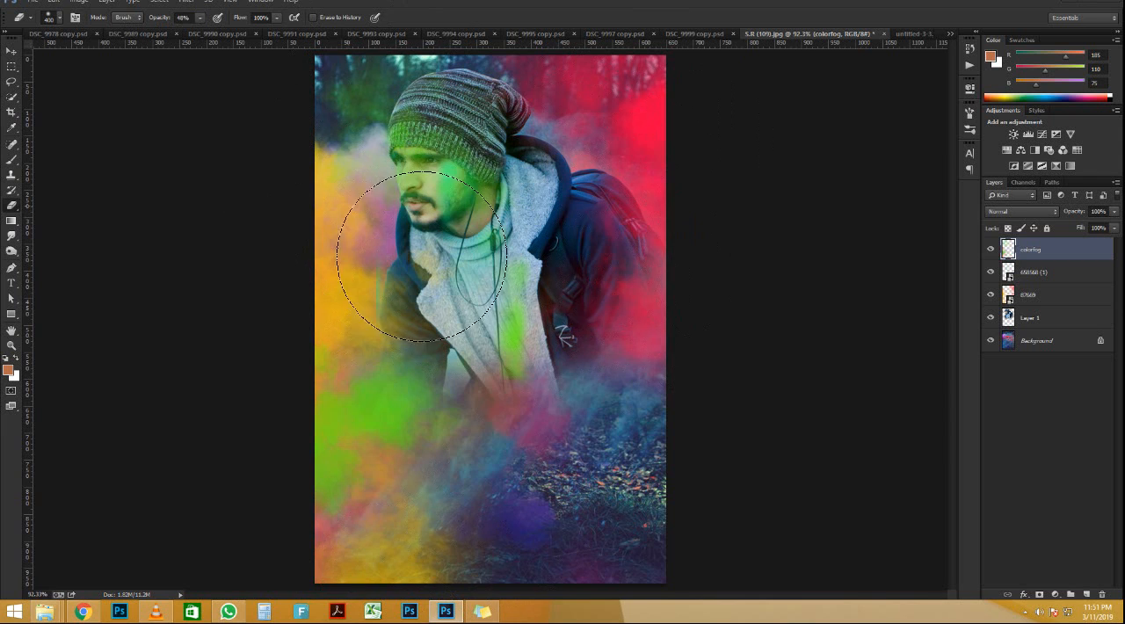
pyautogui.scroll(-1, 336, 250)
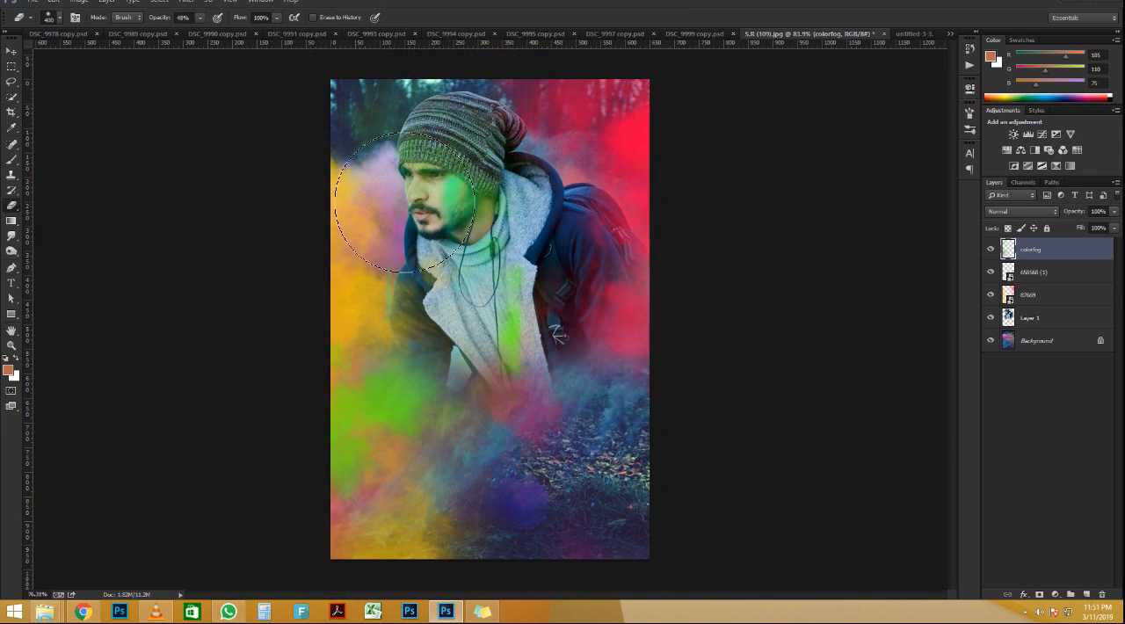
pyautogui.scroll(2, 407, 186)
# Step: Place the open-air-holi-images-27 title image in the document and move it to the lower right of the canvas
pyautogui.click(11, 53)
pyautogui.scroll(-1, 470, 363)
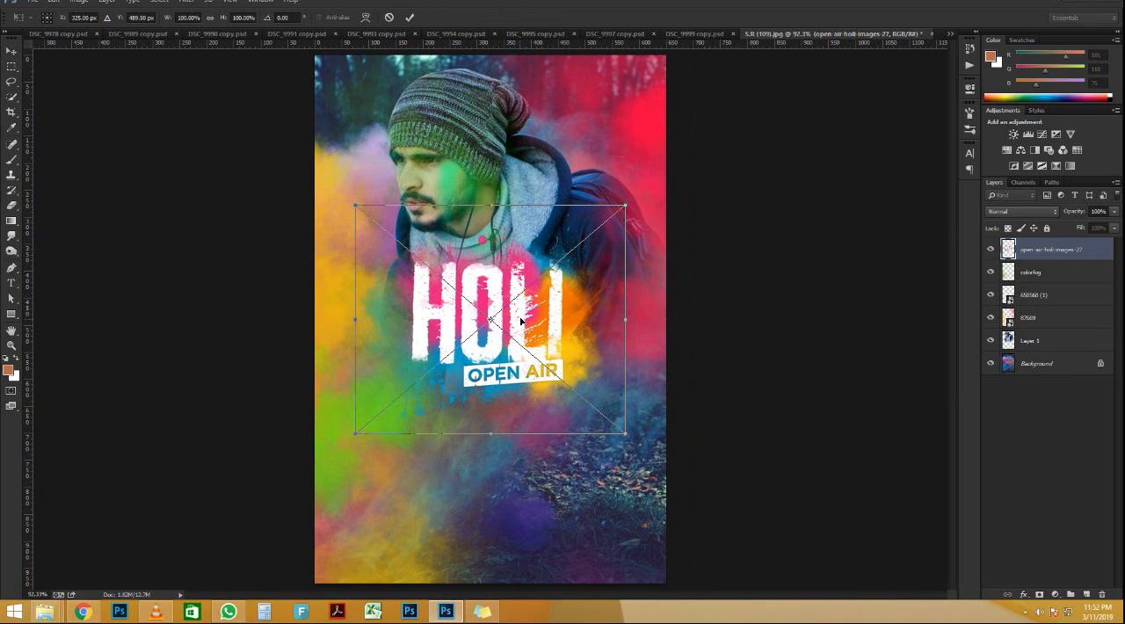
pyautogui.press('Return')
pyautogui.moveTo(520, 322); pyautogui.dragTo(576, 460)
pyautogui.scroll(-4, 575, 454)
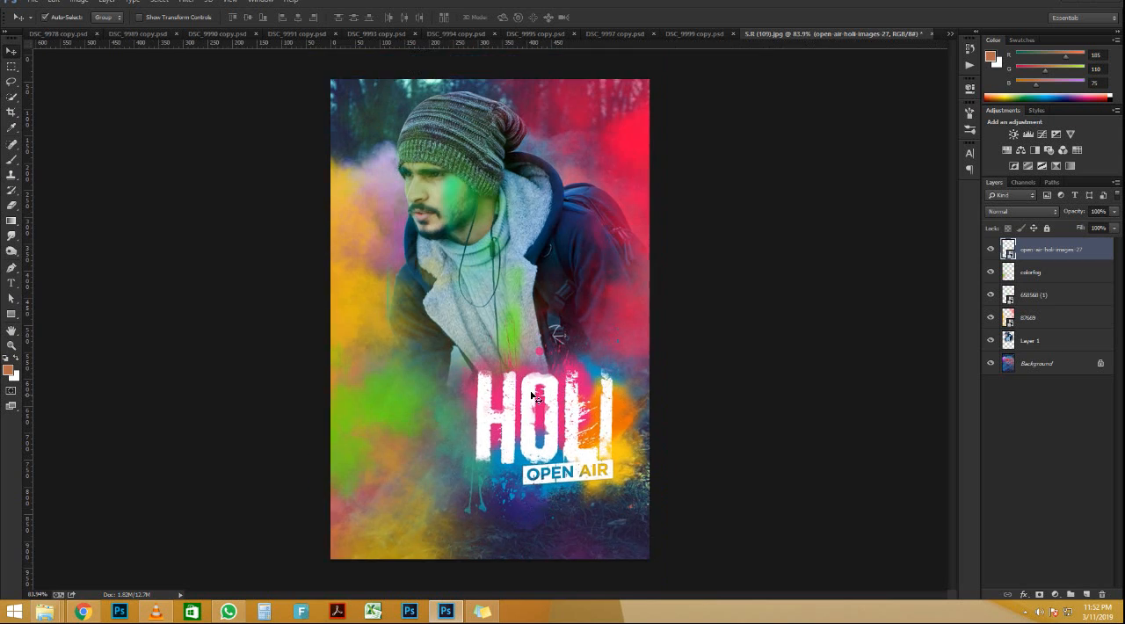
pyautogui.scroll(4, 566, 420)
pyautogui.moveTo(565, 418); pyautogui.dragTo(571, 470)
pyautogui.scroll(-3, 525, 324)
pyautogui.scroll(3, 540, 299)
pyautogui.scroll(-2, 540, 299)
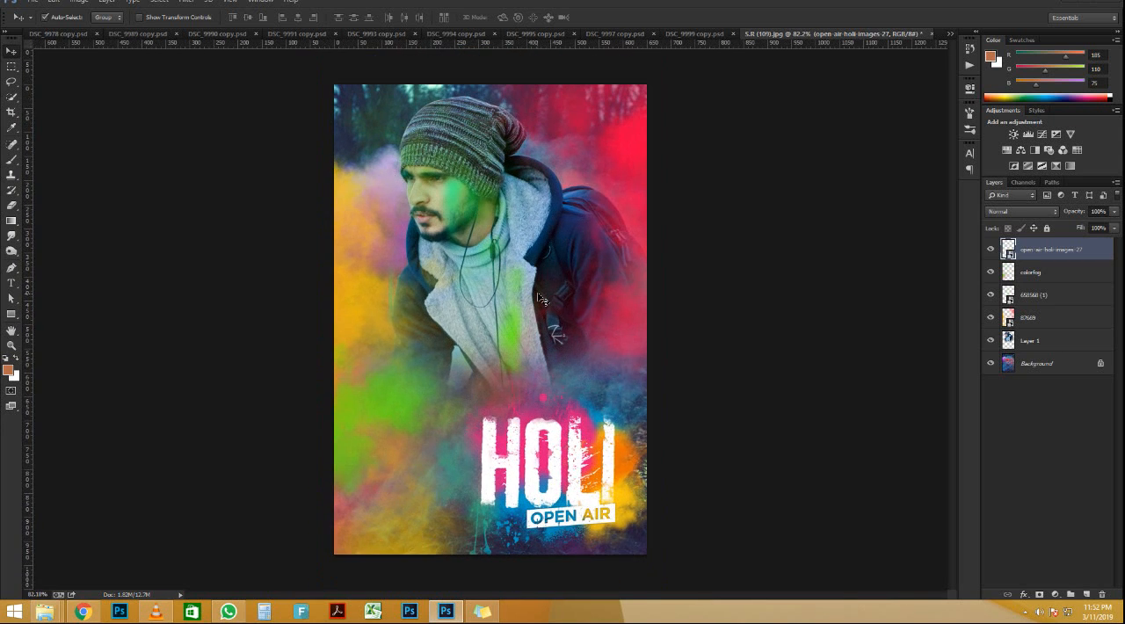
# Step: Add a Selective Color adjustment layer and set the Reds to Magenta +58, Yellow -56 and Black +9
pyautogui.scroll(4, 481, 155)
pyautogui.scroll(-5, 480, 154)
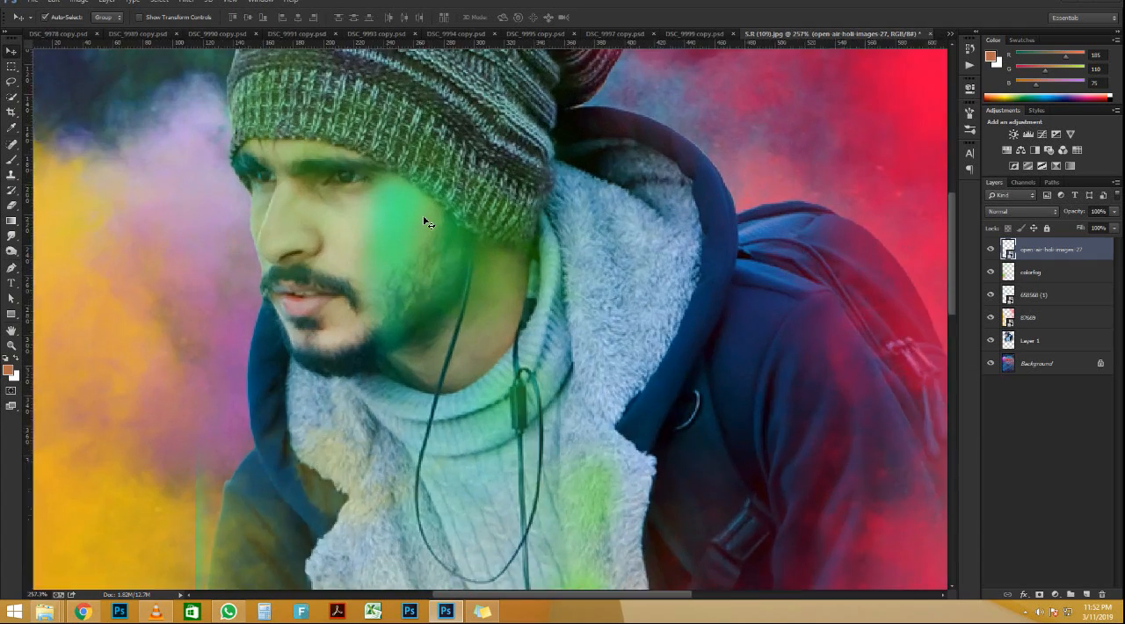
pyautogui.scroll(-3, 477, 264)
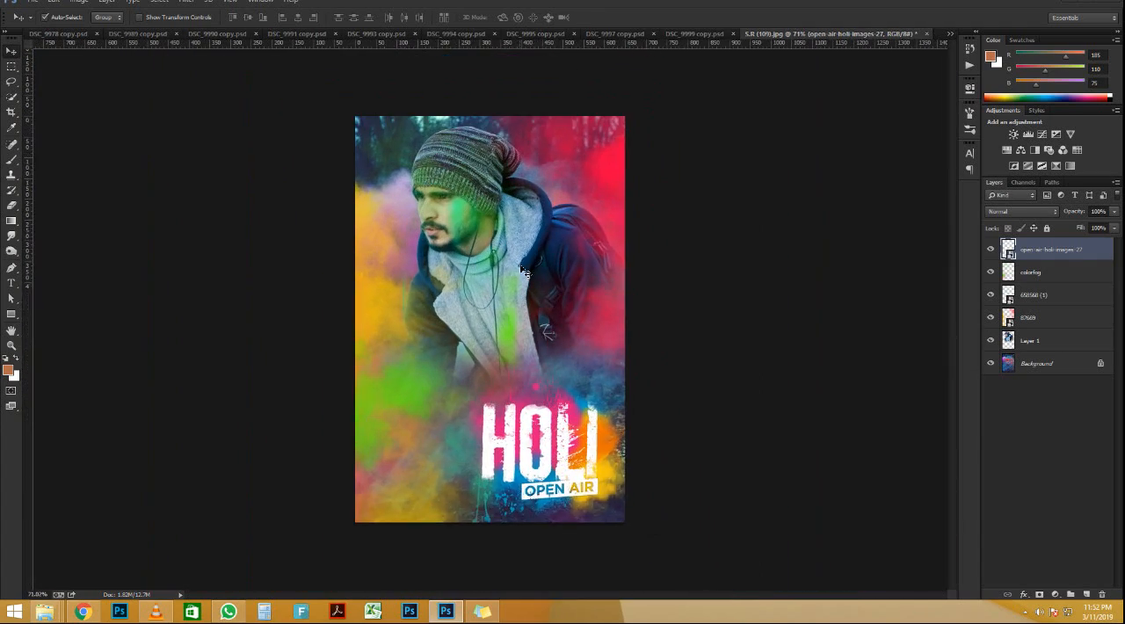
pyautogui.scroll(3, 477, 264)
pyautogui.click(1052, 596)
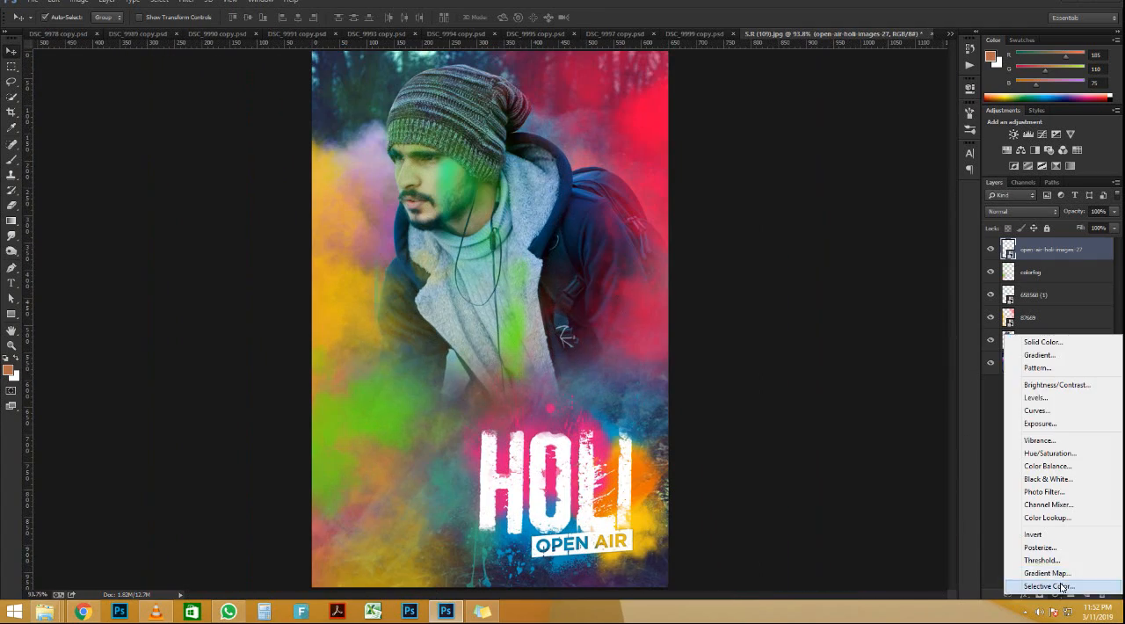
pyautogui.click(1039, 593)
pyautogui.click(869, 159)
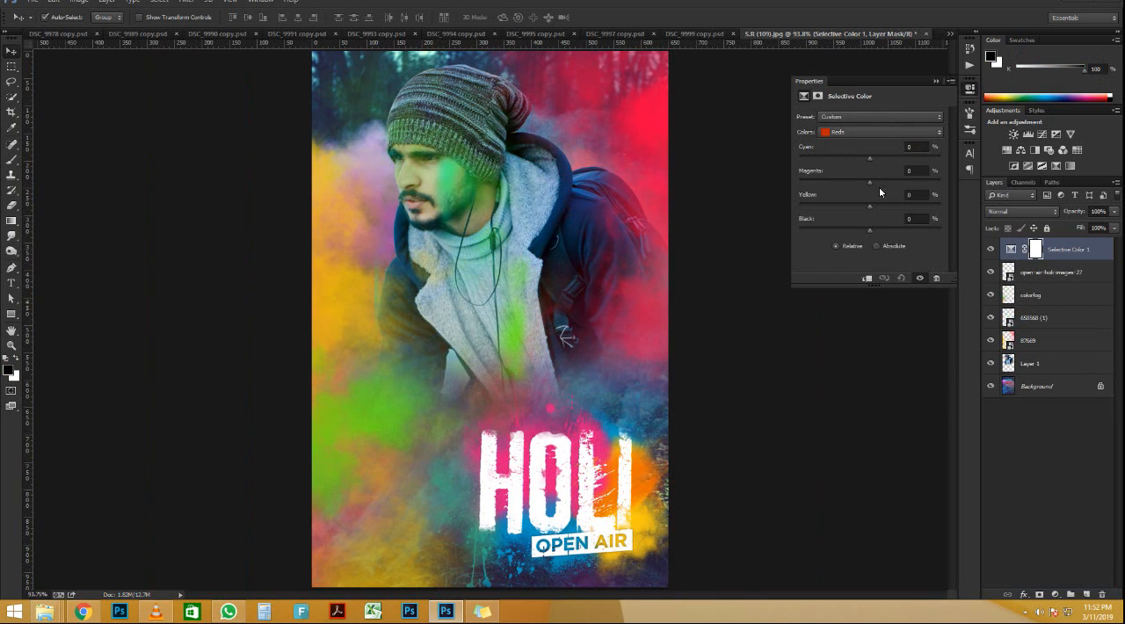
pyautogui.moveTo(869, 182); pyautogui.dragTo(876, 225)
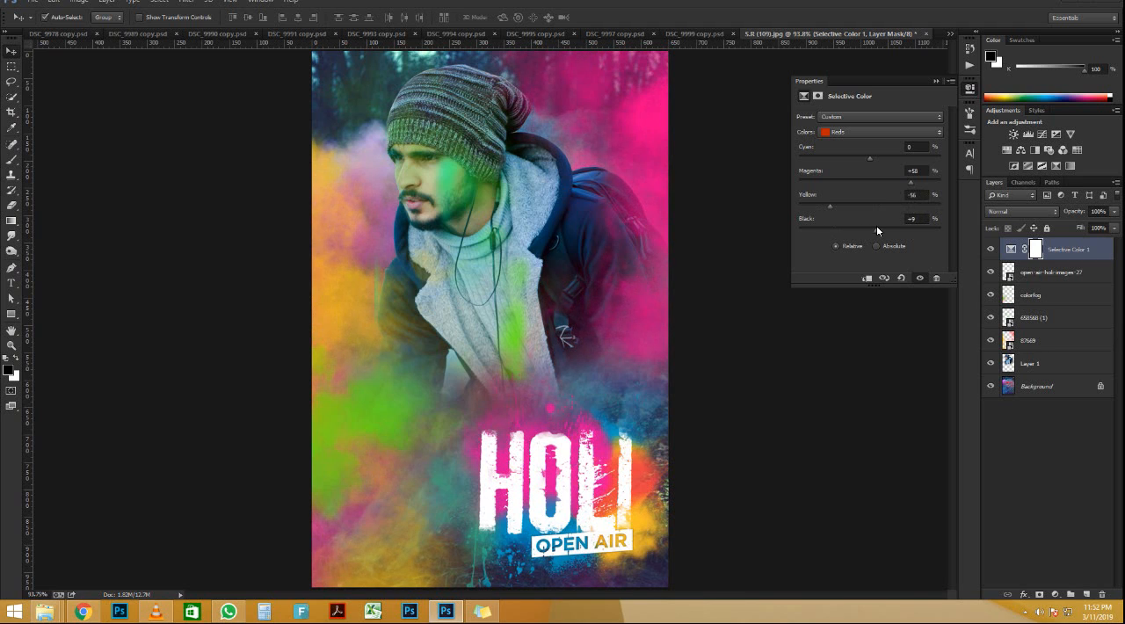
# Step: Reduce the Cyan amount of another color range in the Selective Color adjustment and close its settings
pyautogui.click(870, 132)
pyautogui.click(865, 167)
pyautogui.moveTo(857, 156)
pyautogui.mouseDown()
pyautogui.moveTo(830, 154)
pyautogui.moveTo(851, 153)
pyautogui.mouseUp()
pyautogui.click(936, 81)
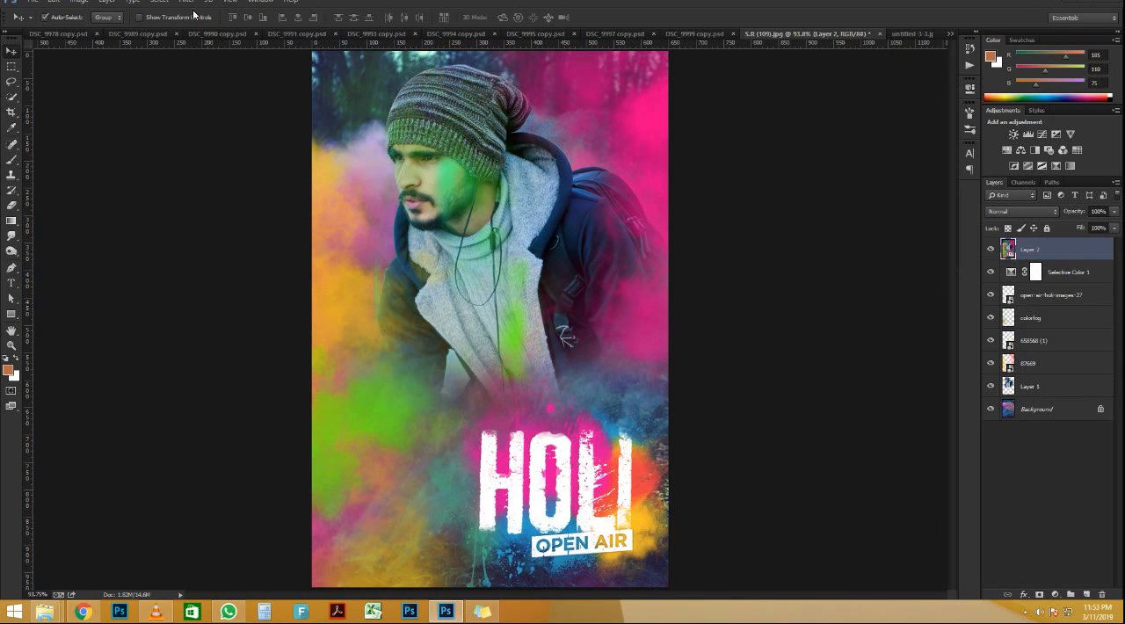
# Step: Stamp all visible layers into a new top layer, open it in the Camera Raw filter and set Temperature to -23
pyautogui.click(187, 2)
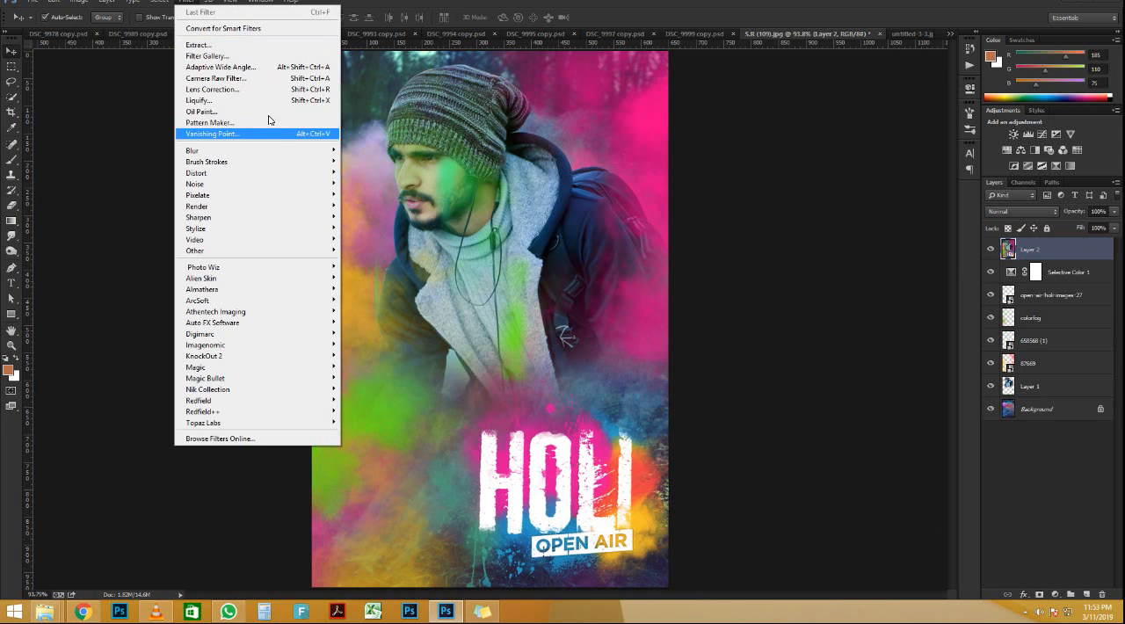
pyautogui.click(220, 77)
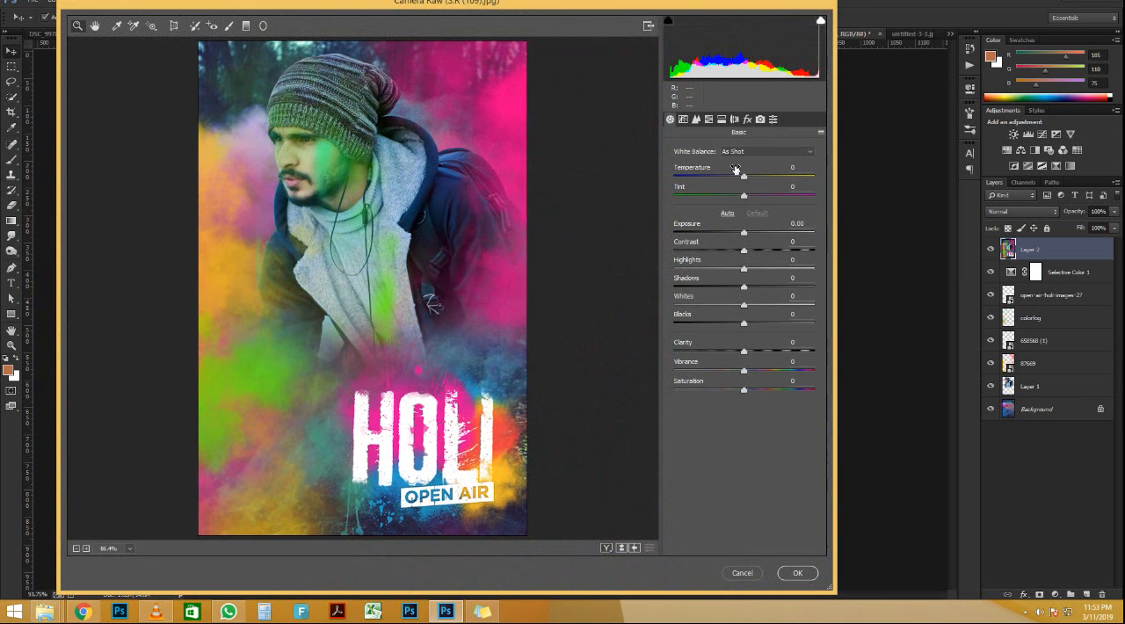
pyautogui.moveTo(743, 178); pyautogui.dragTo(728, 179)
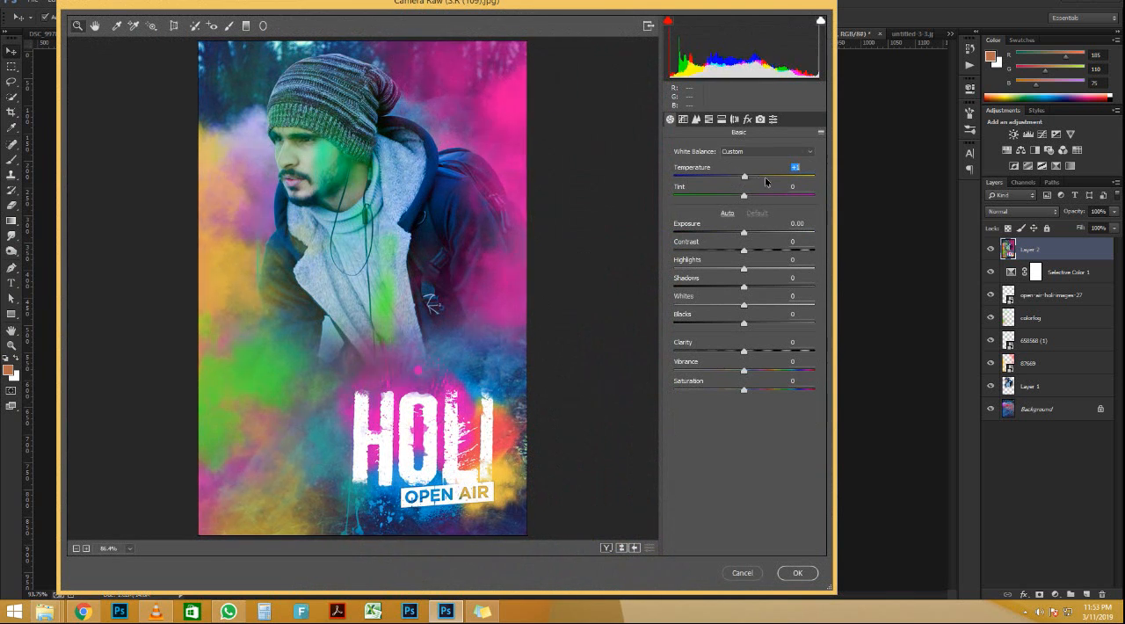
pyautogui.press('Up')
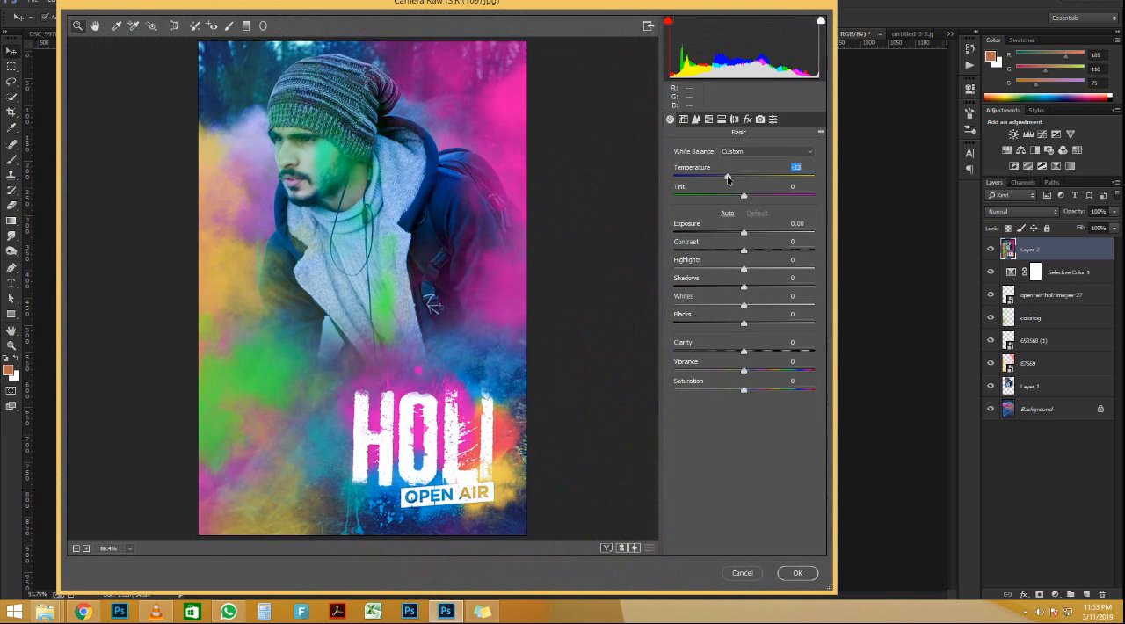
# Step: Set Tint +8, Exposure -0.40, Contrast +19, Highlights -15, Shadows -6, Whites +14, Blacks +8, Clarity +13, Vibrance -6 and Saturation +13 in the Camera Raw filter
pyautogui.moveTo(743, 201); pyautogui.dragTo(728, 268)
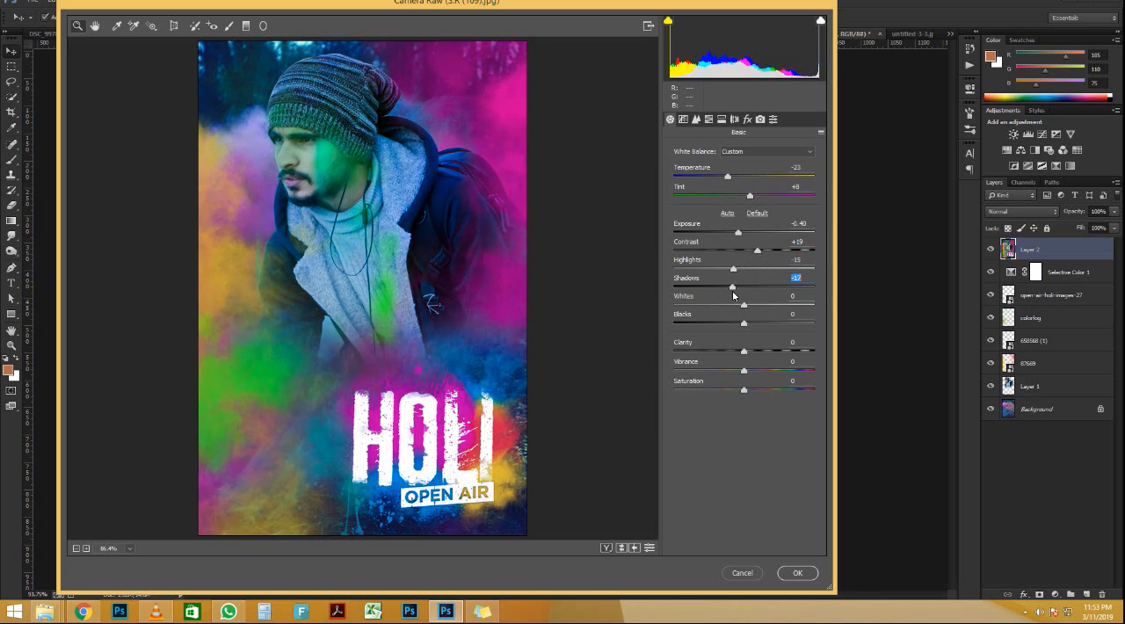
pyautogui.moveTo(733, 295); pyautogui.dragTo(740, 367)
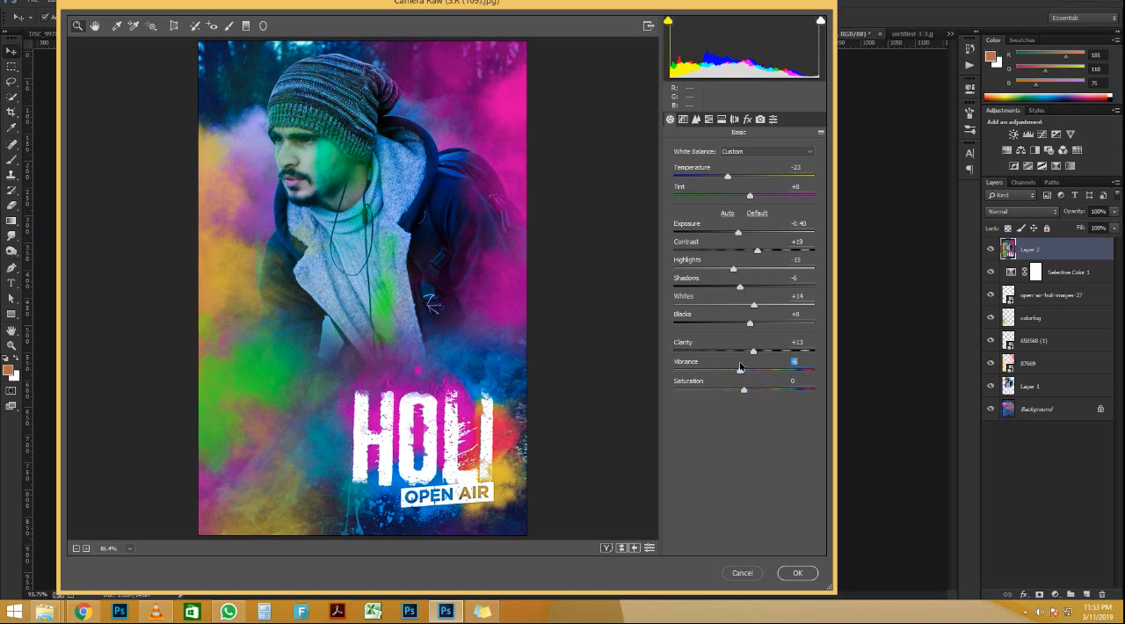
pyautogui.moveTo(764, 392); pyautogui.dragTo(738, 389)
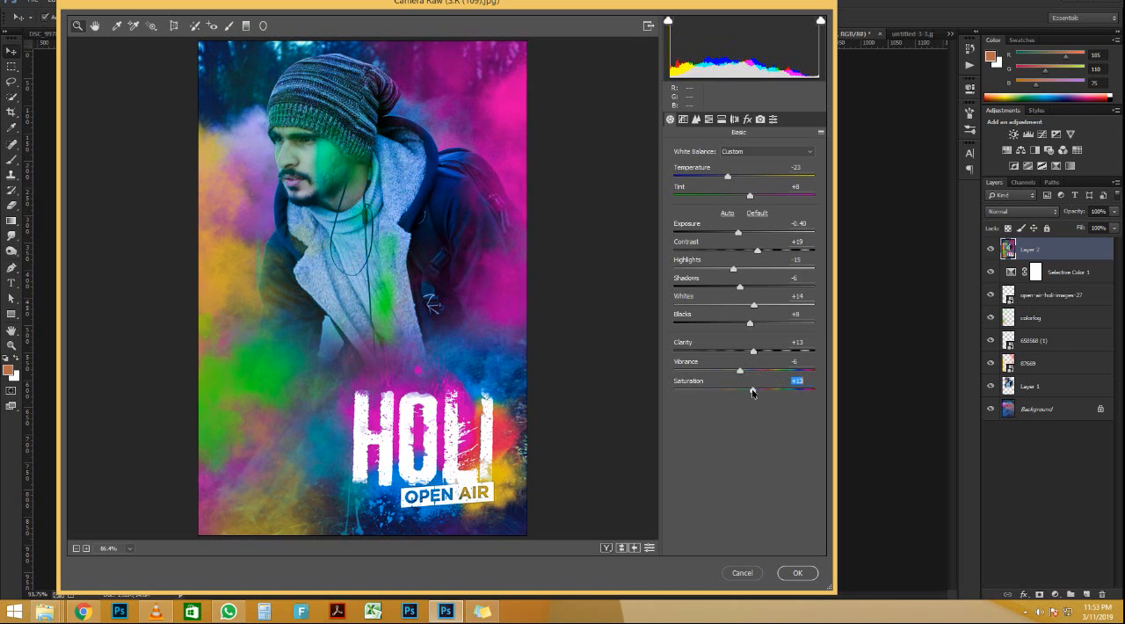
# Step: Set noise reduction Luminance to 20 and Luminance Detail to 32, set the post-crop vignetting amount to -23, and apply the Camera Raw filter
pyautogui.click(699, 123)
pyautogui.moveTo(673, 264); pyautogui.dragTo(716, 286)
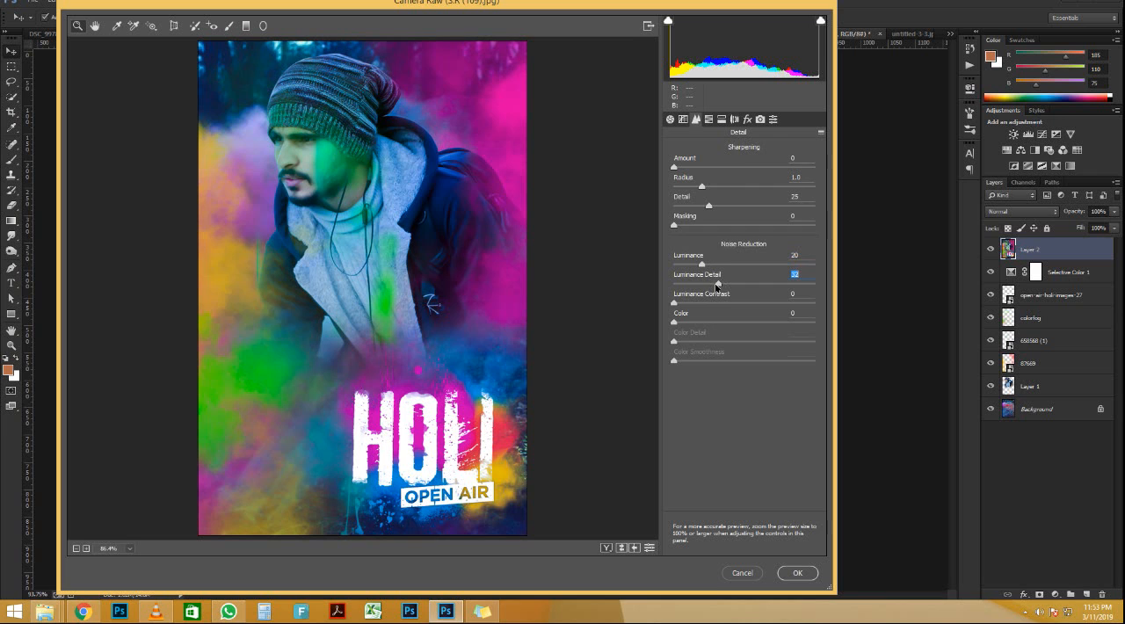
pyautogui.click(721, 120)
pyautogui.click(748, 121)
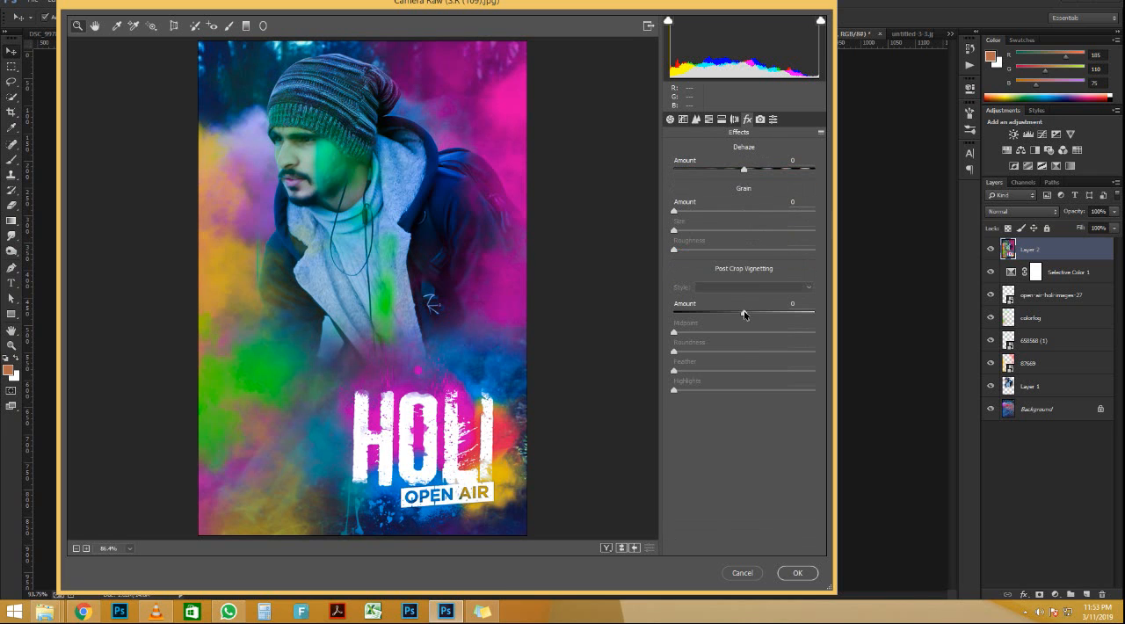
pyautogui.moveTo(744, 314)
pyautogui.mouseDown()
pyautogui.moveTo(718, 316)
pyautogui.moveTo(728, 315)
pyautogui.mouseUp()
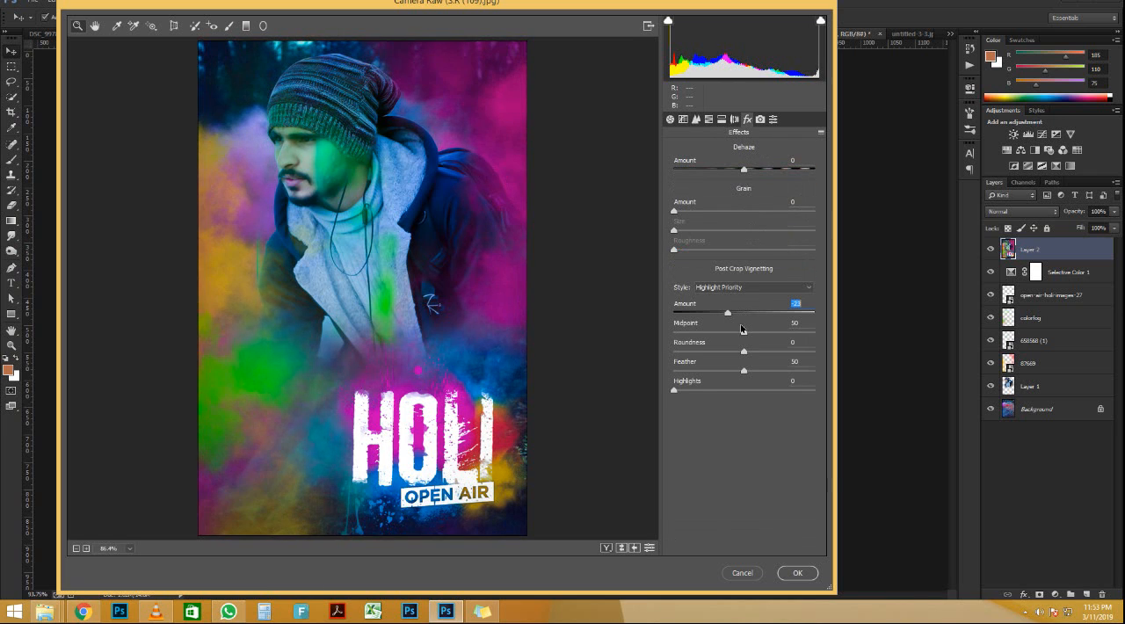
pyautogui.click(797, 573)
# Step: Examine the color-graded composite up close around the man's face and jacket and as a whole
pyautogui.scroll(5, 418, 178)
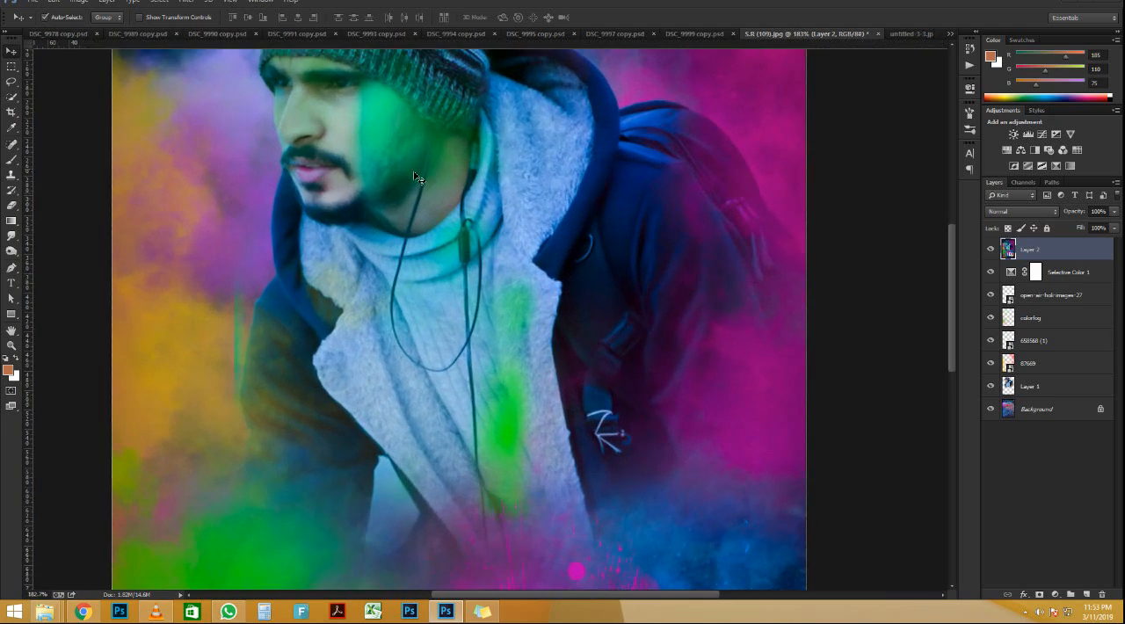
pyautogui.scroll(-5, 417, 179)
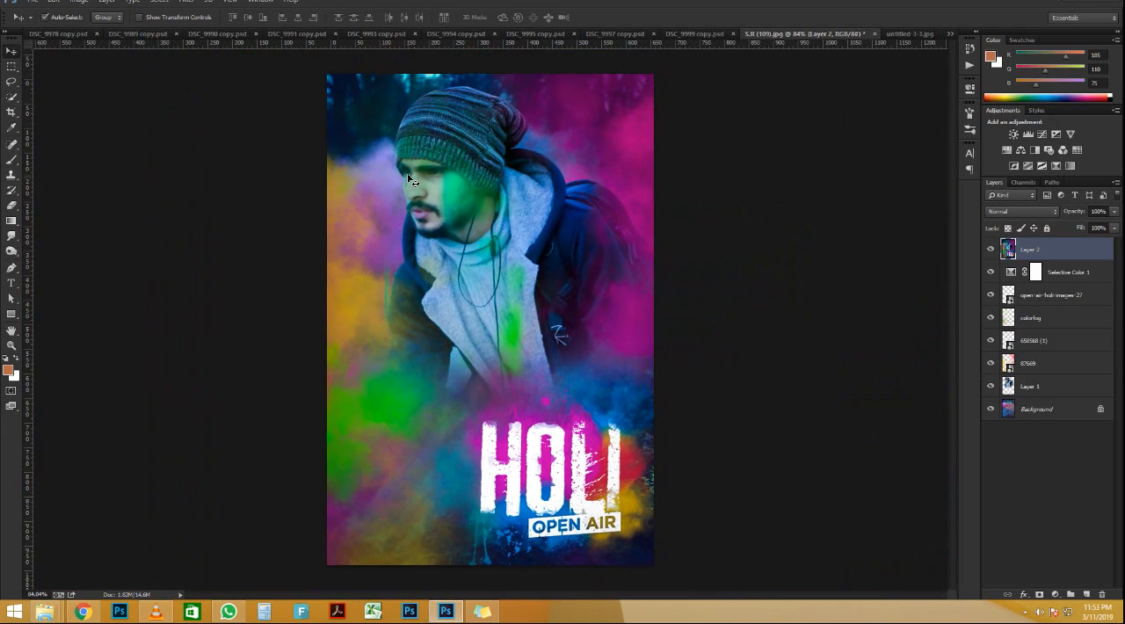
pyautogui.scroll(1, 409, 179)
pyautogui.click(187, 2)
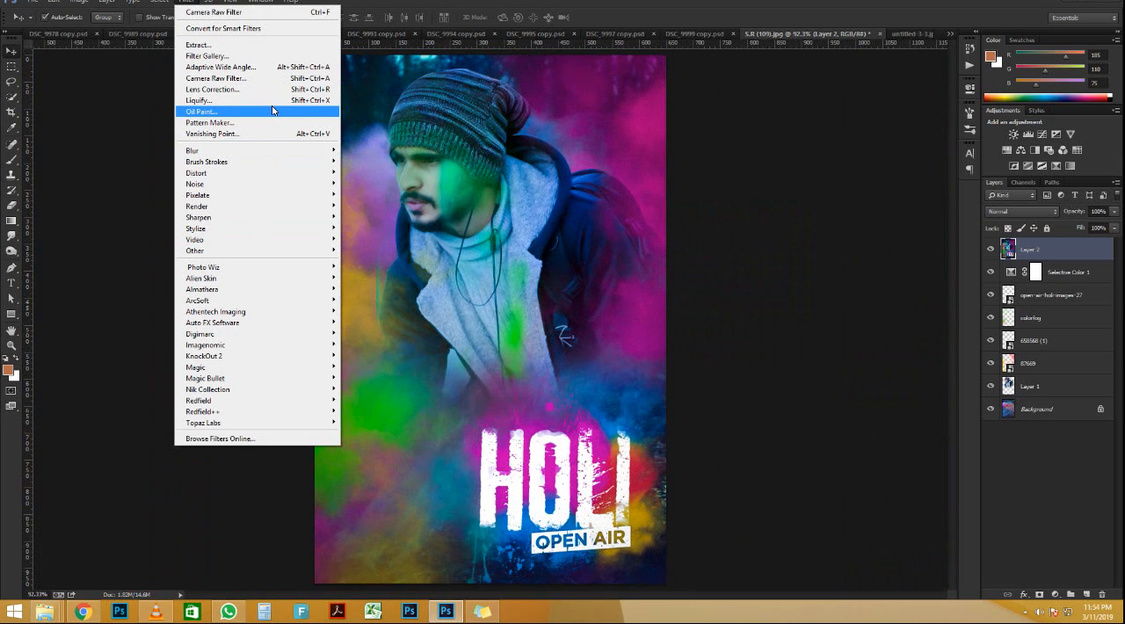
pyautogui.click(471, 193)
pyautogui.scroll(5, 470, 191)
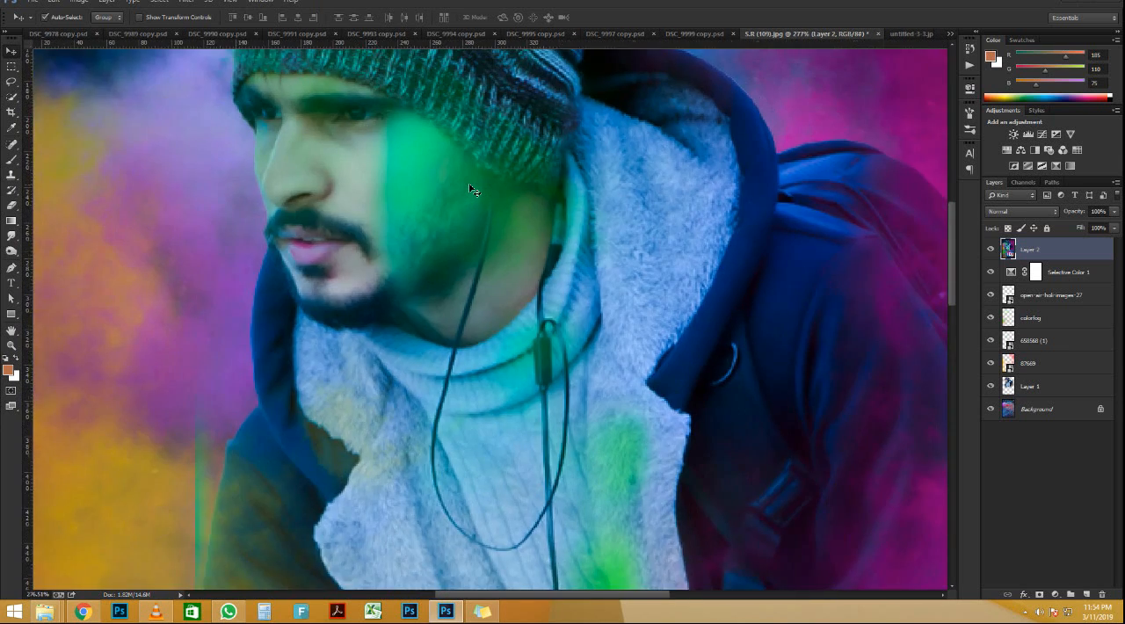
pyautogui.scroll(-6, 471, 190)
pyautogui.scroll(1, 471, 189)
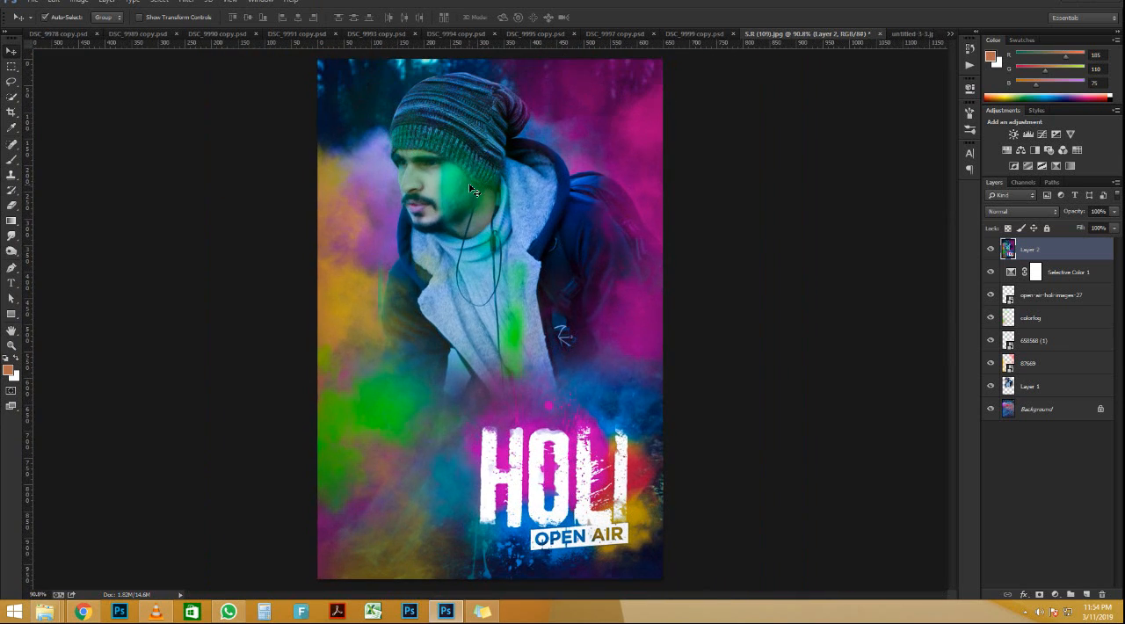
pyautogui.scroll(1, 538, 216)
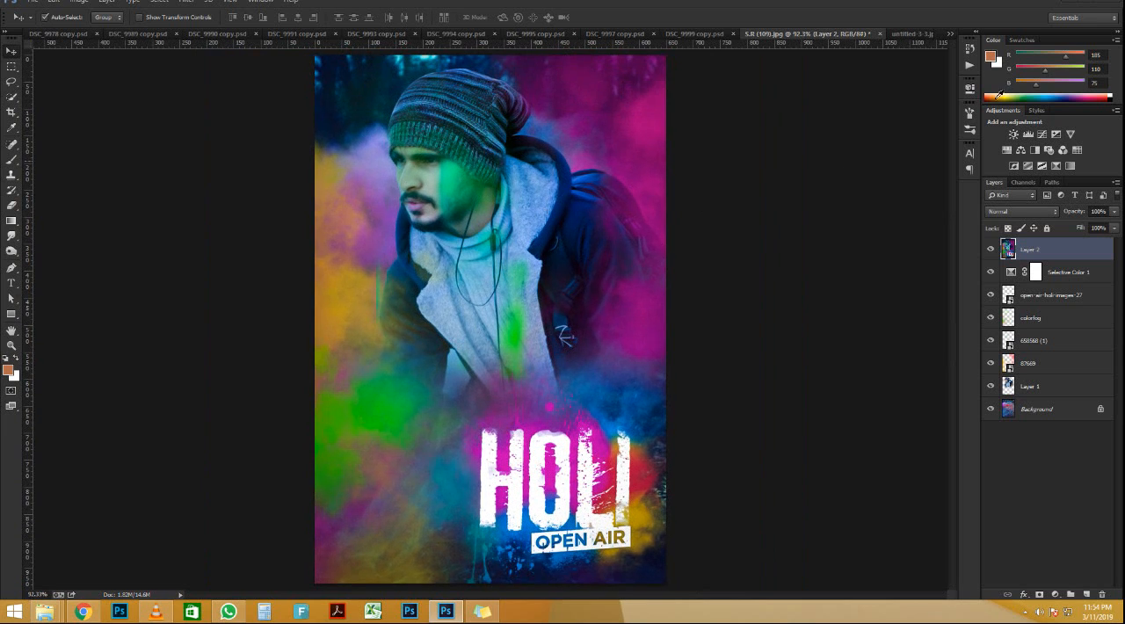